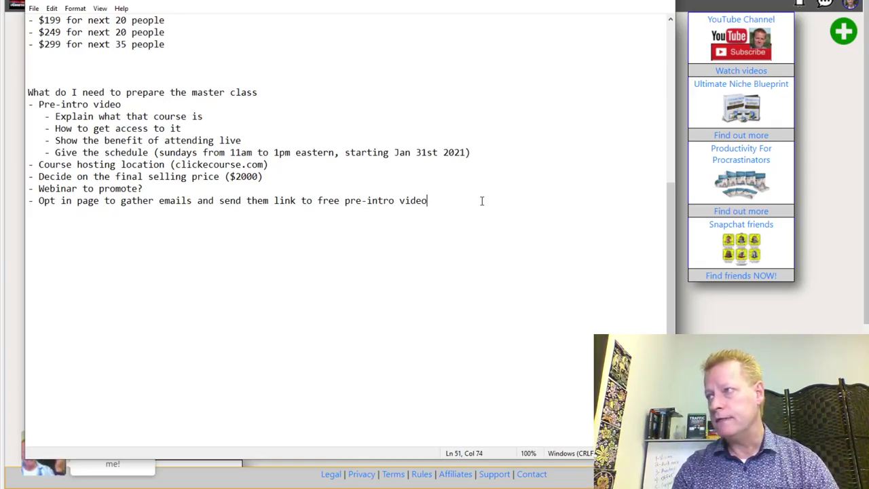
# Step: Add the bullet "Email list setup with that first email with link to pre-intro video" below the opt-in page item in the notes
pyautogui.press('Return')
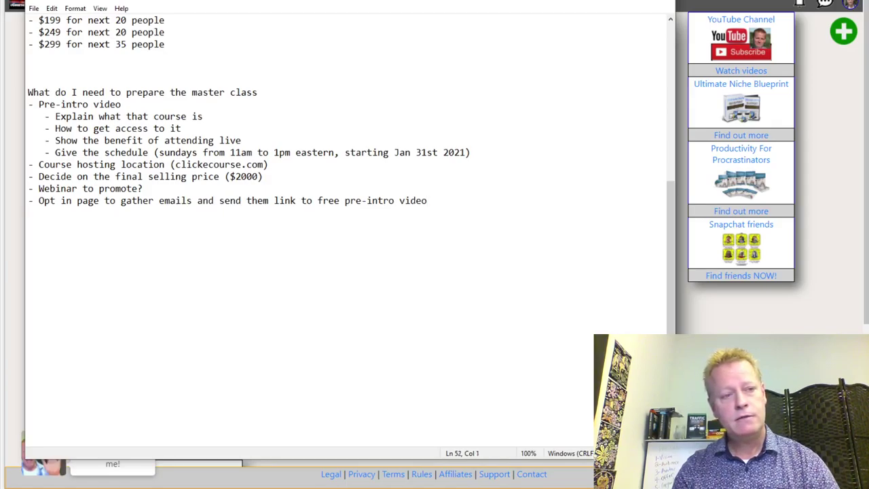
pyautogui.write('- Email l')
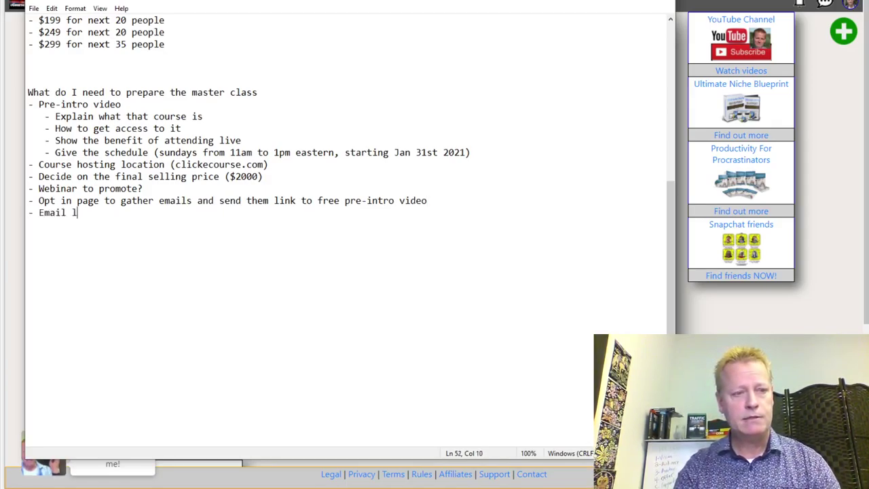
pyautogui.write('ist setup w')
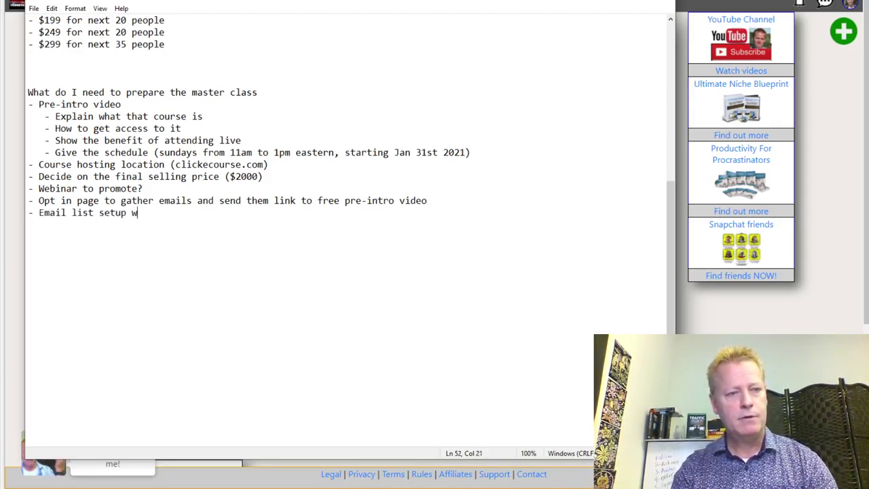
pyautogui.write('ith th')
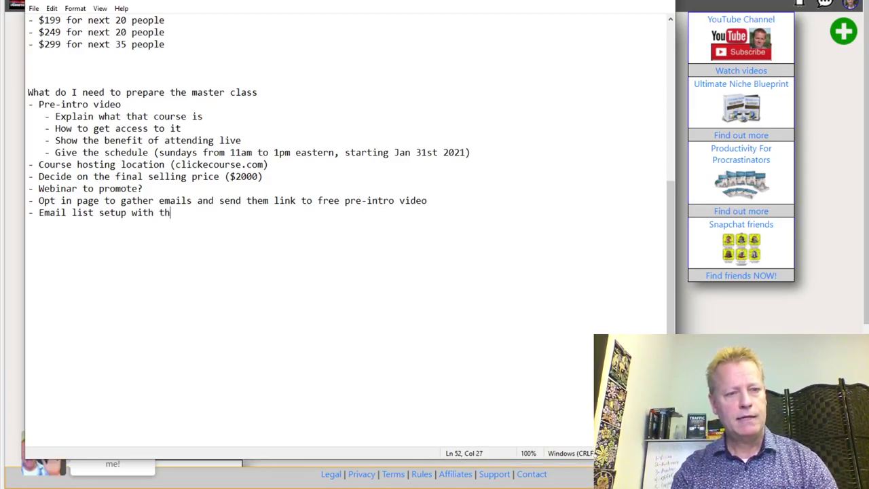
pyautogui.write('at first email with link to pre-intro video')
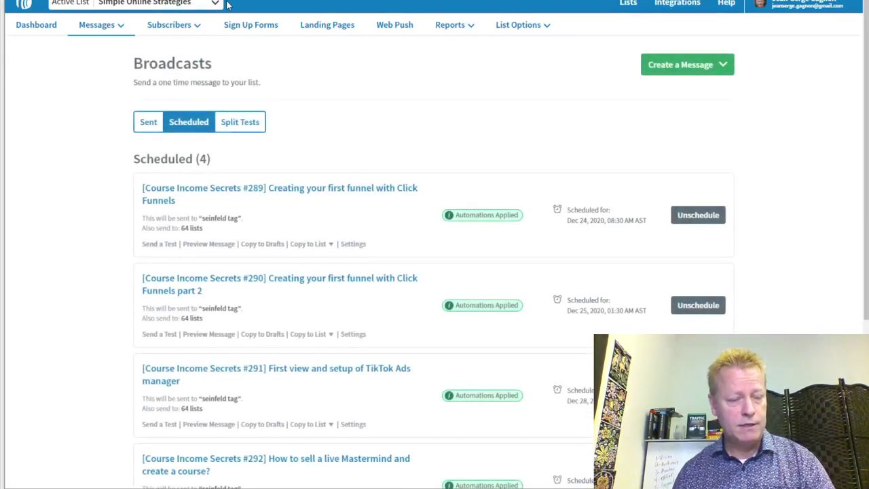
# Step: Switch to AWeber and search the existing email lists for "webinar"
pyautogui.click(215, 4)
pyautogui.scroll(-5, 216, 85)
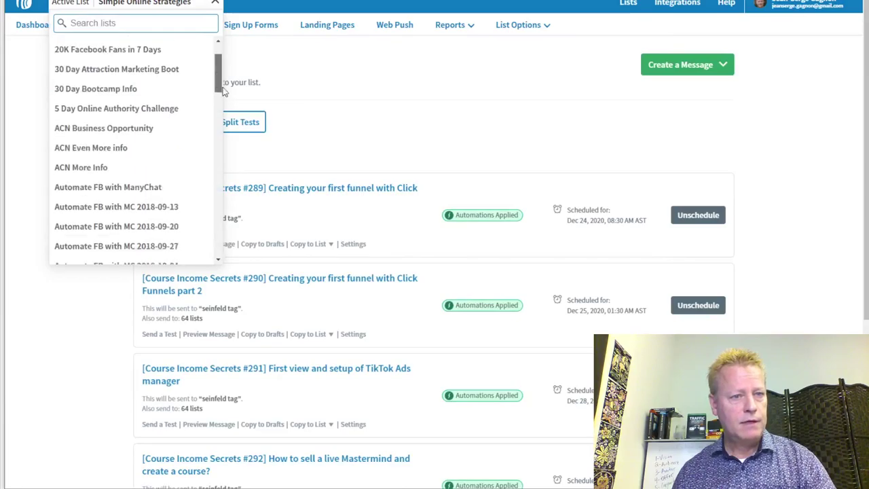
pyautogui.write('webinar')
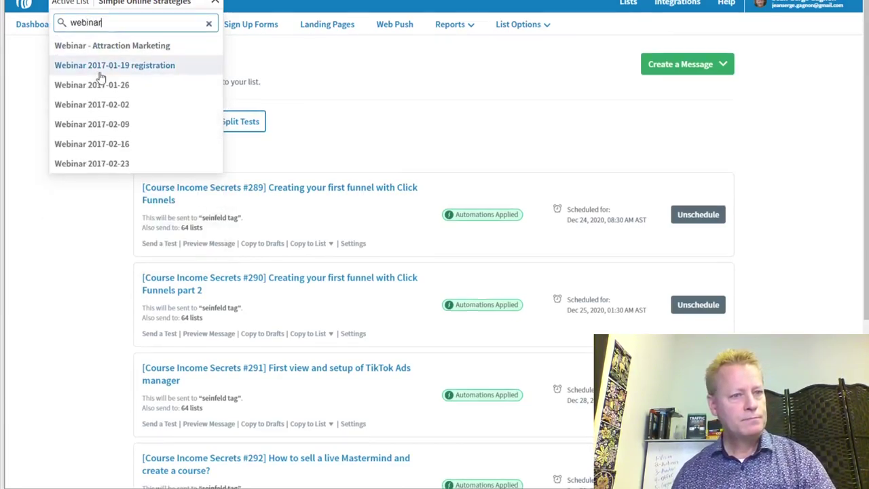
pyautogui.scroll(-4, 97, 73)
pyautogui.scroll(4, 140, 115)
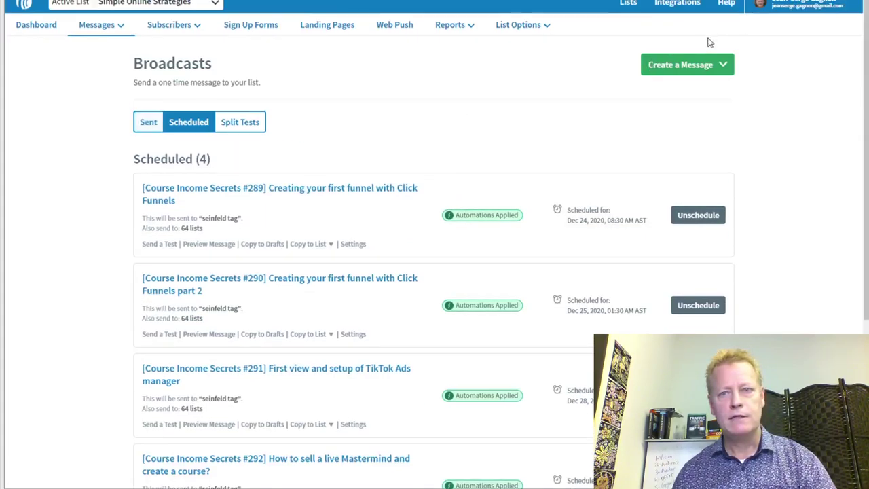
# Step: Start creating a new email list, keeping the prefilled company, address and sender details
pyautogui.click(628, 5)
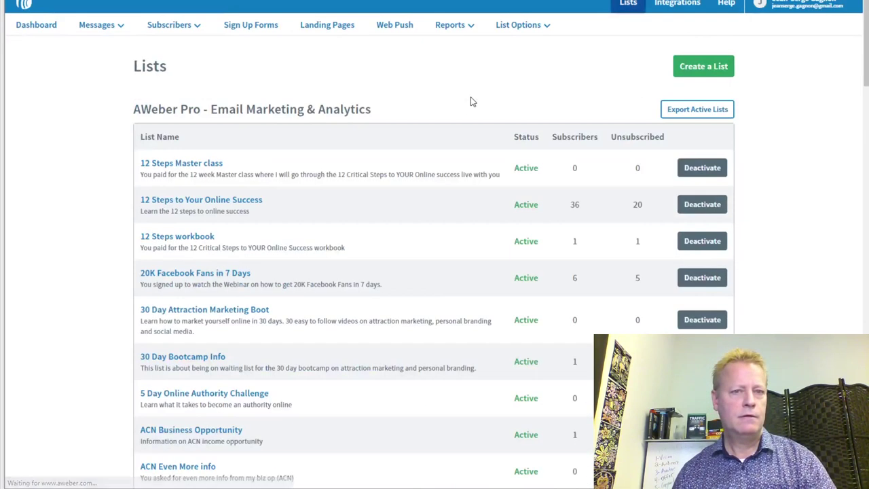
pyautogui.click(704, 116)
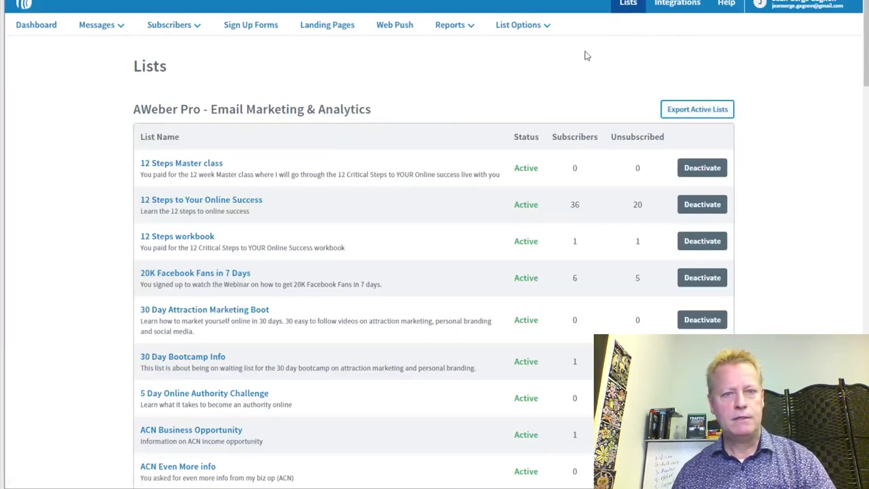
pyautogui.click(710, 63)
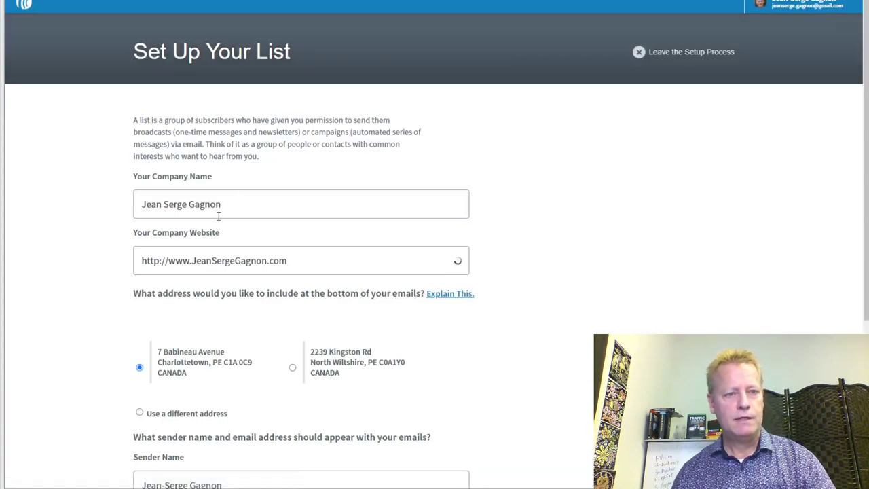
pyautogui.scroll(-4, 426, 351)
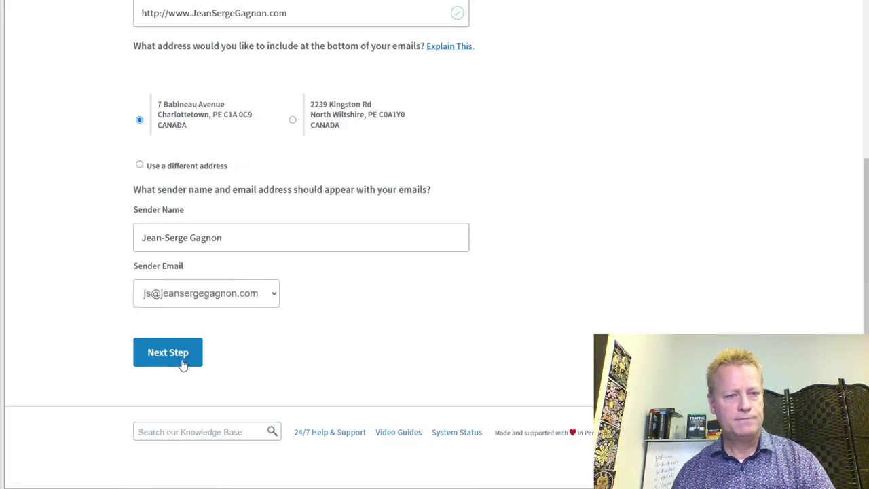
pyautogui.click(184, 360)
# Step: Name the new list "Perfect Webinar Master Class"
pyautogui.click(220, 171)
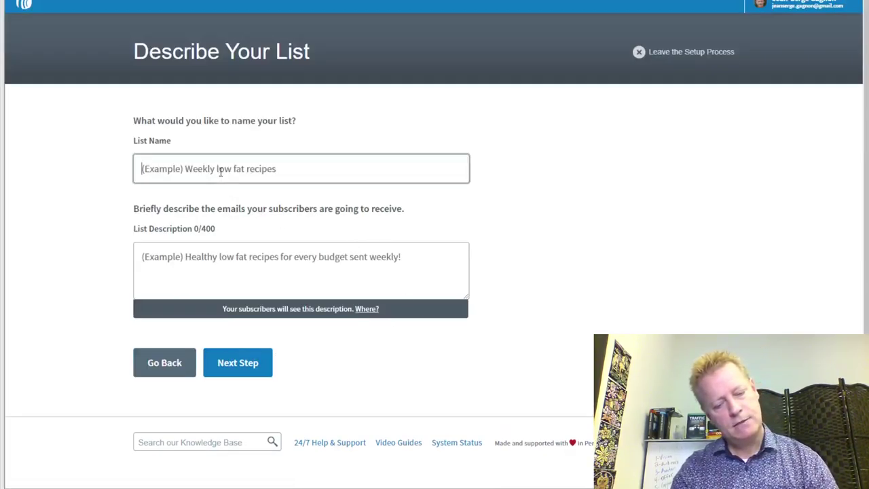
pyautogui.write('Perfet')
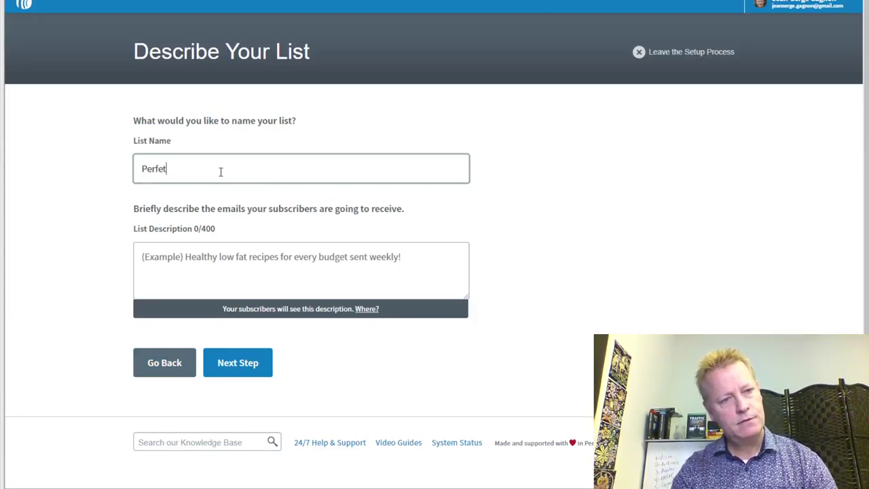
pyautogui.press('BackSpace')
pyautogui.write('ct We')
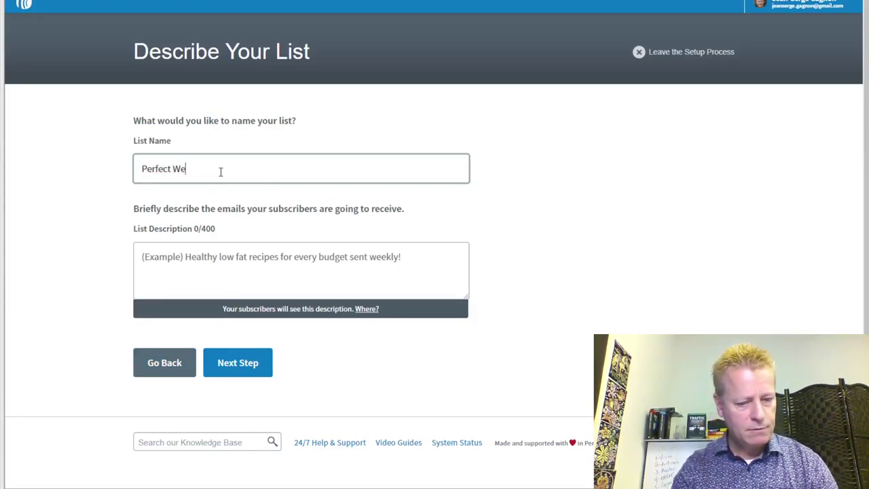
pyautogui.write('binar Master')
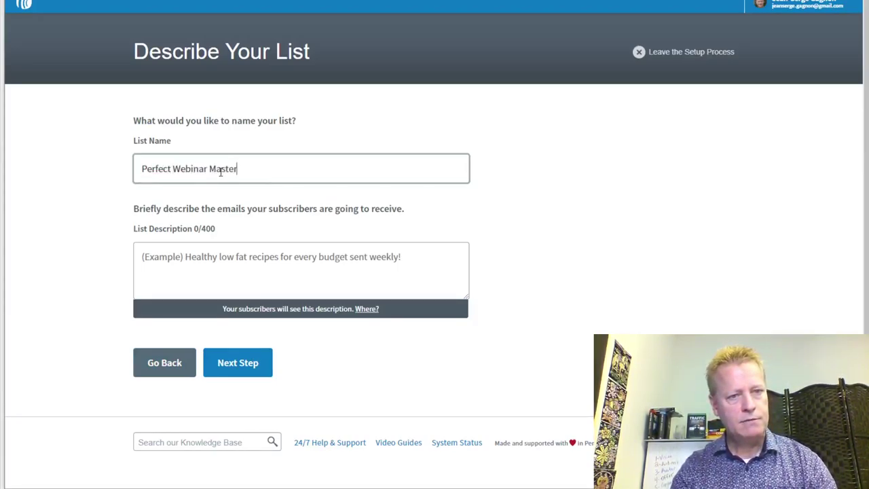
pyautogui.write(' Class')
# Step: Describe the list as "The Master Class on how to become a master of the Perfect Webinar Framework by Russell Brunson" and approve the confirmation message
pyautogui.click(223, 260)
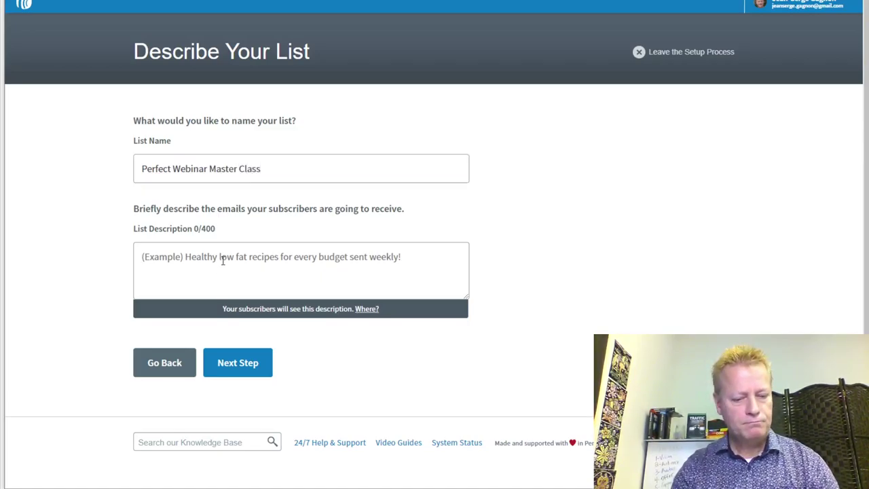
pyautogui.write('The Master Ca')
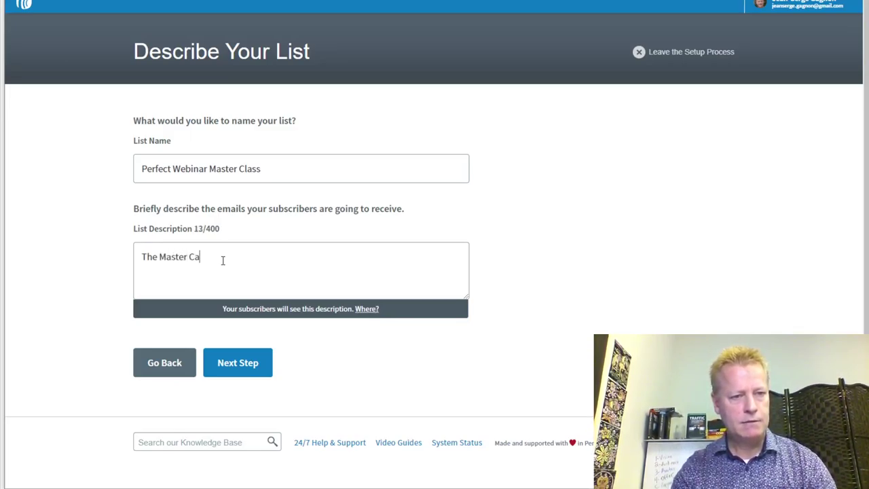
pyautogui.write('ll')
pyautogui.press('BackSpace')
pyautogui.press('BackSpace')
pyautogui.press('BackSpace')
pyautogui.write('lass on how to become a master of the Perfect Webinar Framework by Russe')
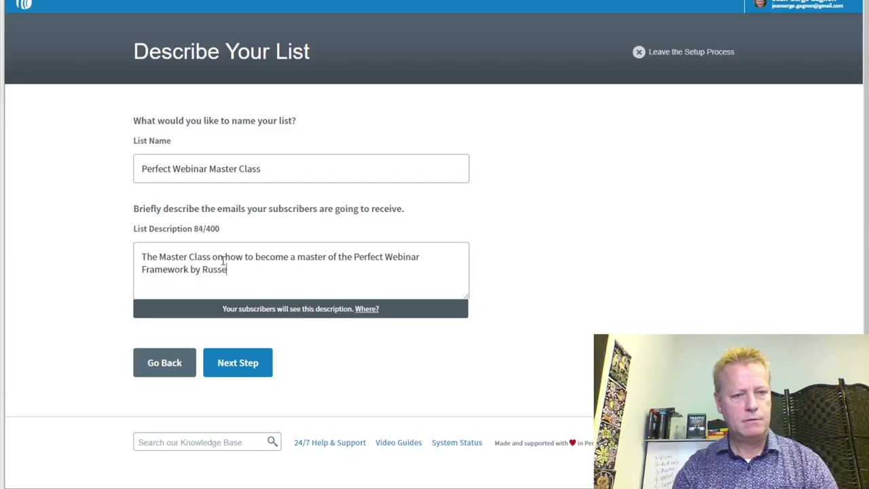
pyautogui.write('ll Brunon')
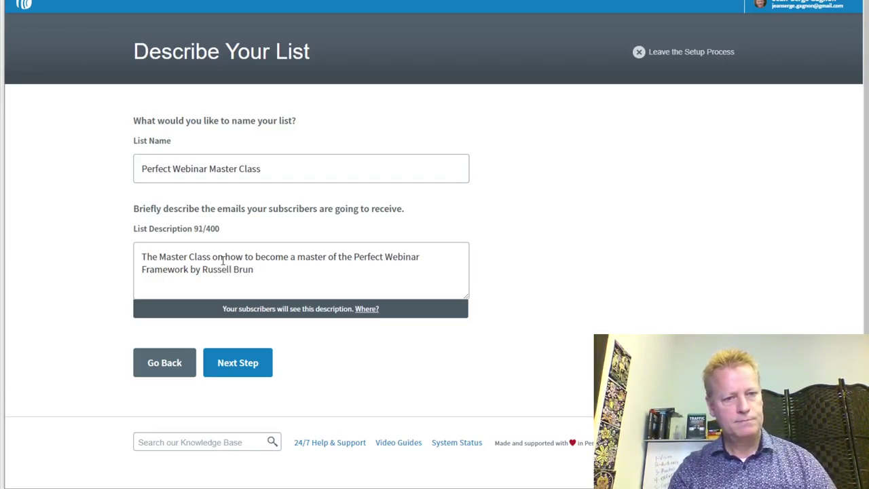
pyautogui.press('BackSpace')
pyautogui.press('BackSpace')
pyautogui.write('son')
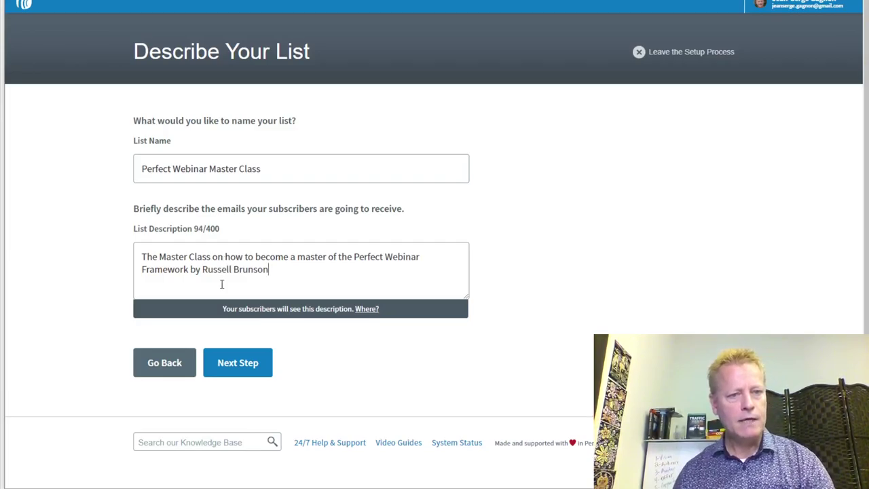
pyautogui.click(246, 361)
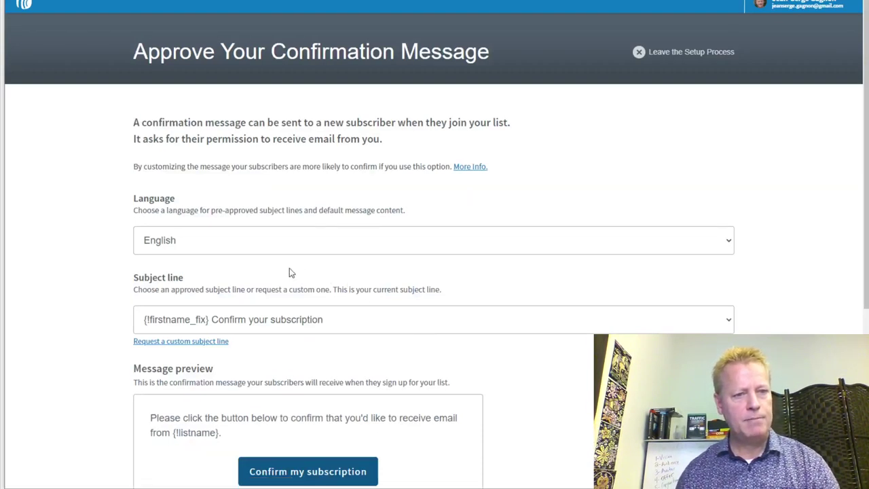
pyautogui.scroll(-3, 289, 272)
pyautogui.click(299, 410)
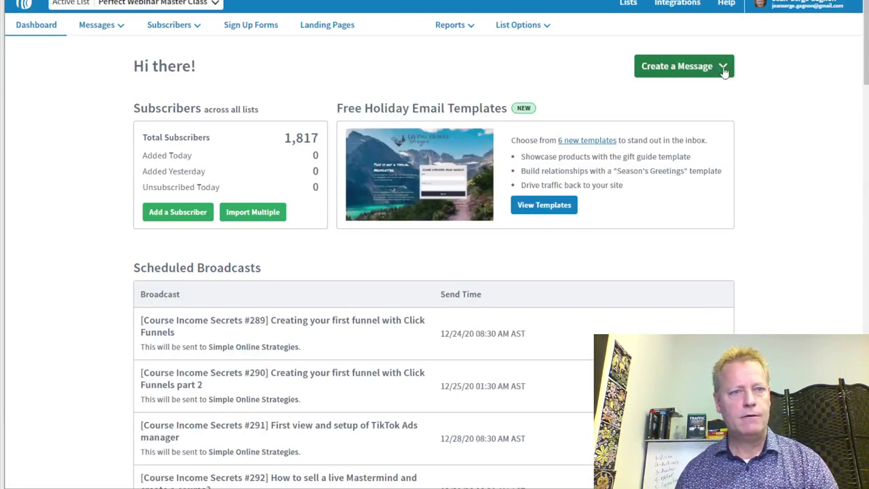
# Step: Create a blank campaign named "Welcome" for the Perfect Webinar Master Class list
pyautogui.click(102, 27)
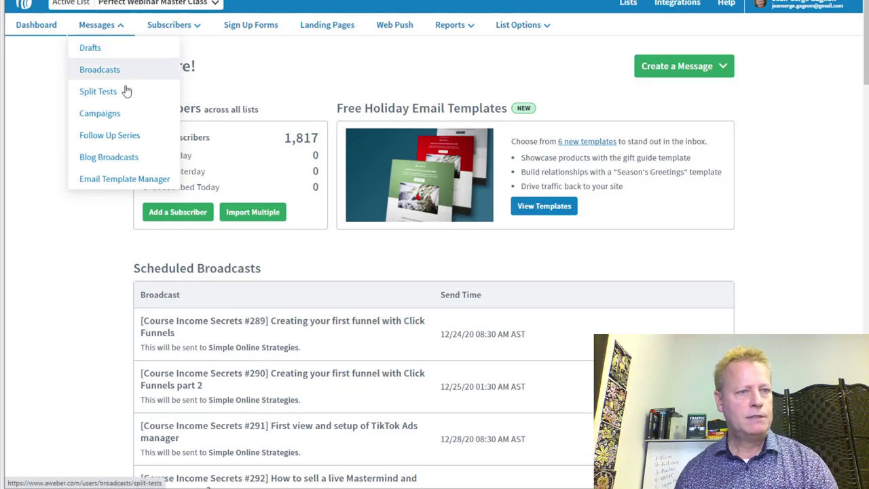
pyautogui.click(111, 115)
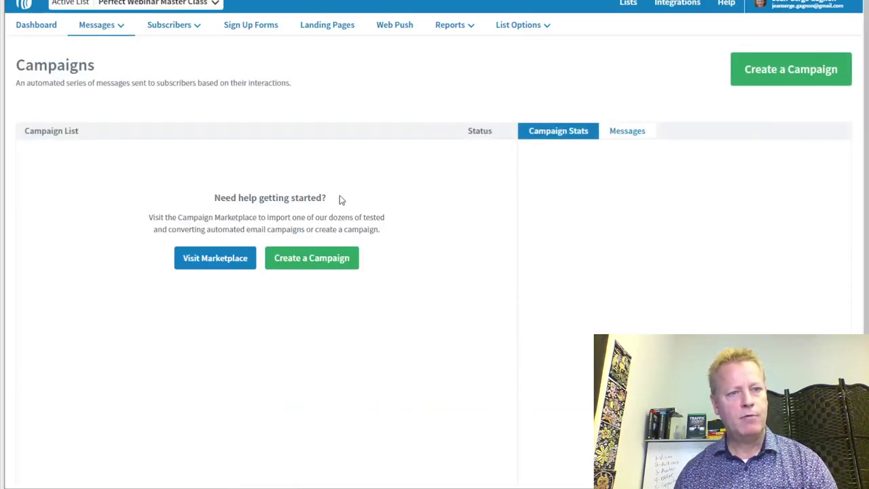
pyautogui.click(819, 82)
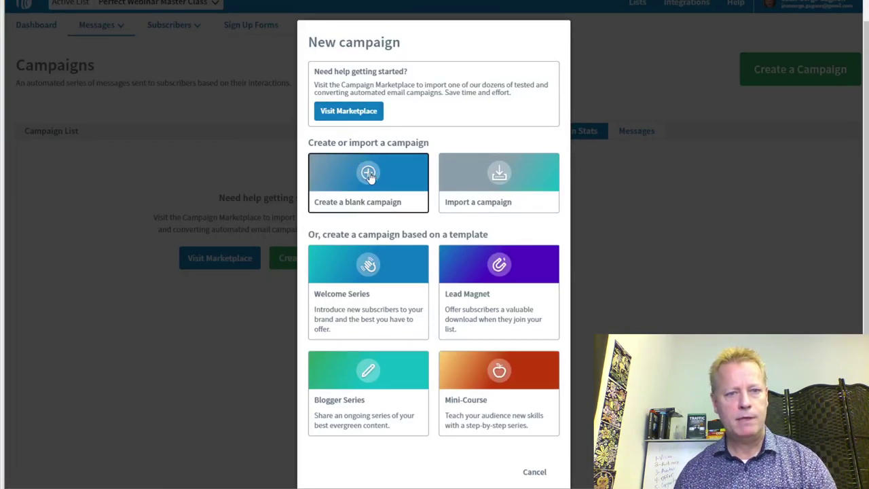
pyautogui.click(370, 176)
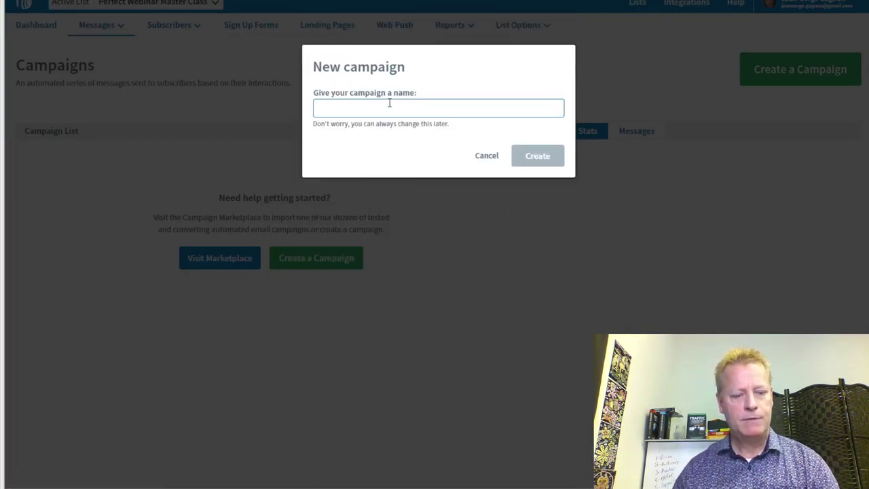
pyautogui.write('We')
pyautogui.press('BackSpace')
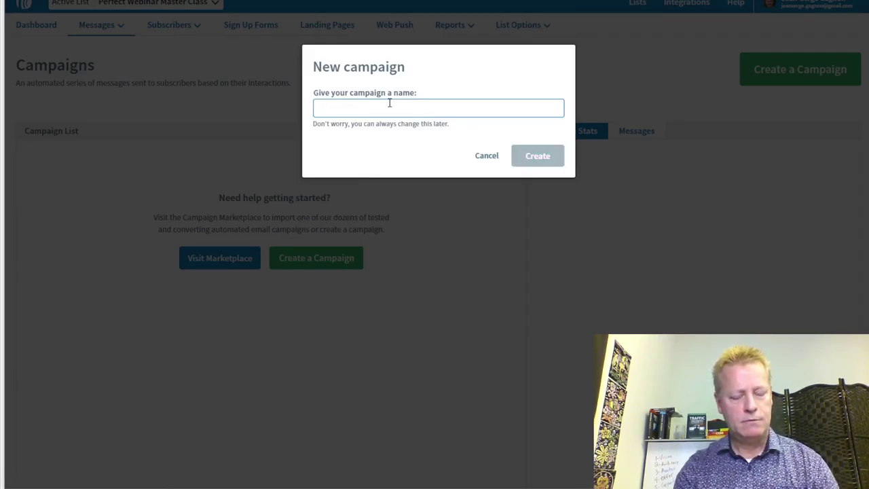
pyautogui.write('Welcome')
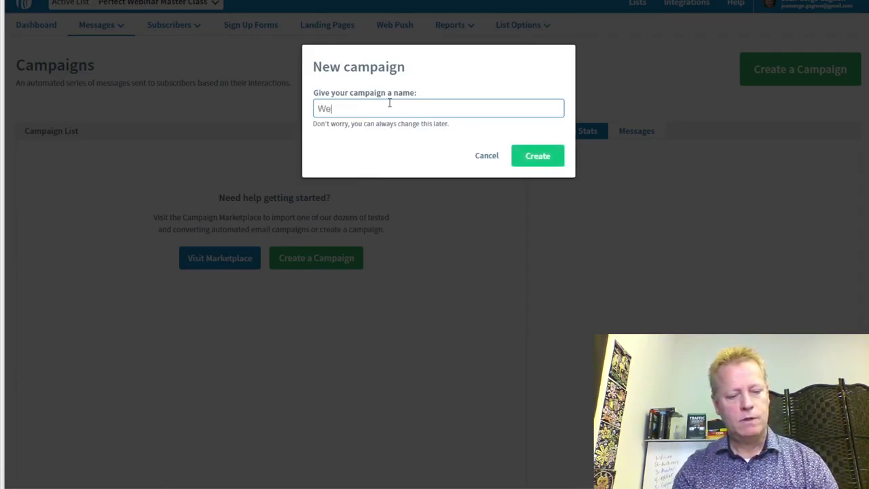
pyautogui.click(547, 163)
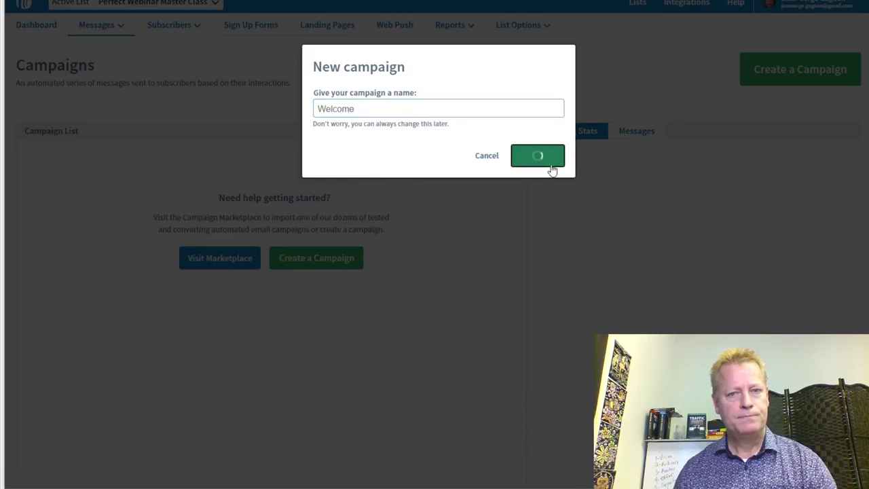
# Step: Set the campaign to start On Subscribe and add a Send a Message action with a new message
pyautogui.click(335, 203)
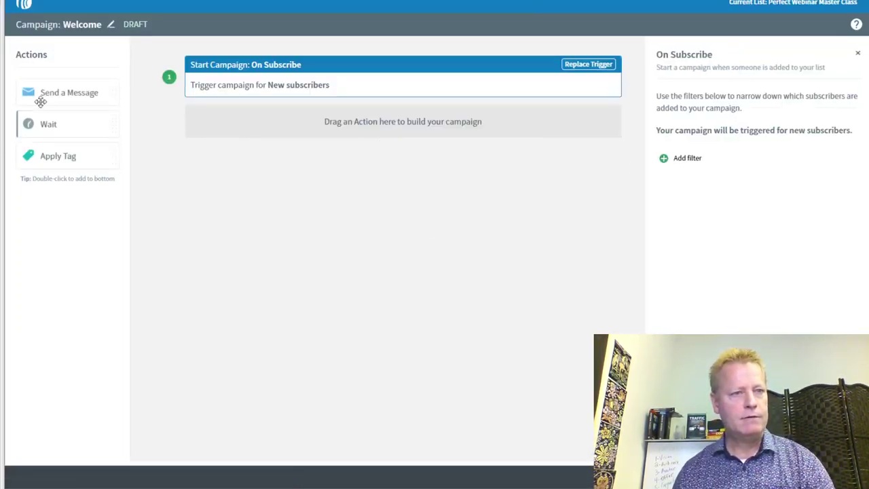
pyautogui.moveTo(39, 102); pyautogui.dragTo(150, 120)
pyautogui.click(705, 133)
pyautogui.click(698, 151)
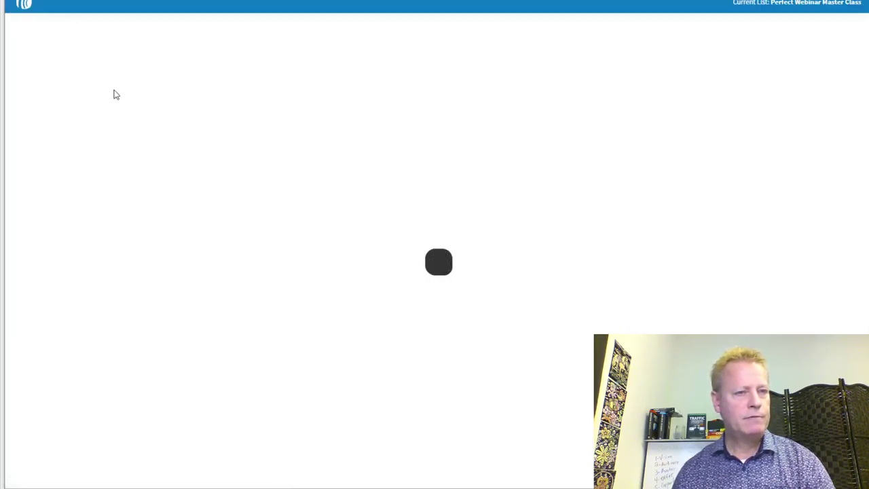
# Step: Give the new message the subject "Welcome to Perfect Webinar Master Class"
pyautogui.write('W')
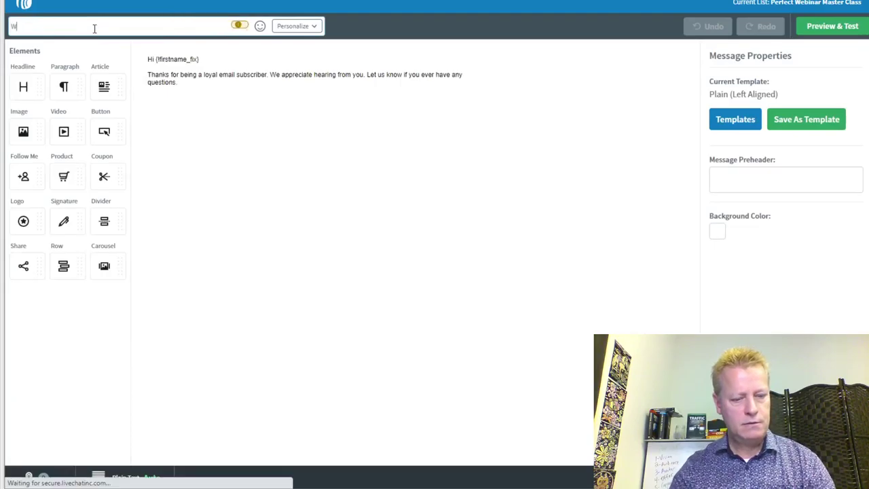
pyautogui.write('elcome to Perfect Webinar')
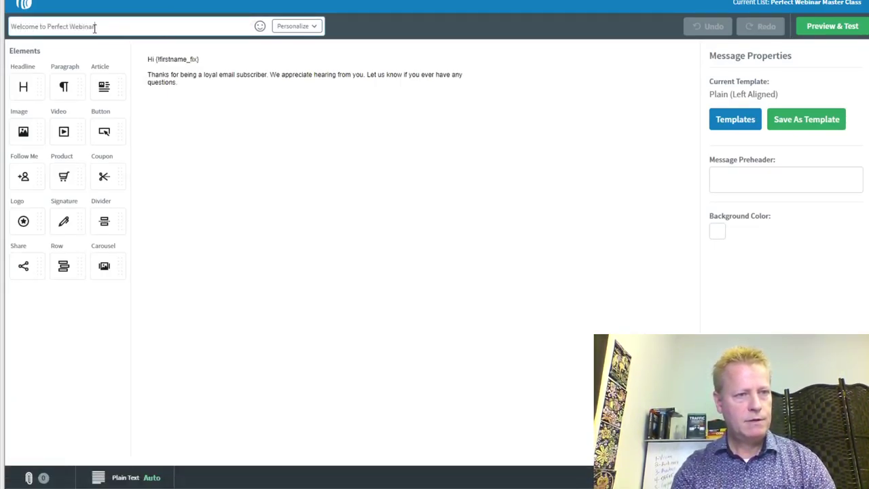
pyautogui.write(' Master Class')
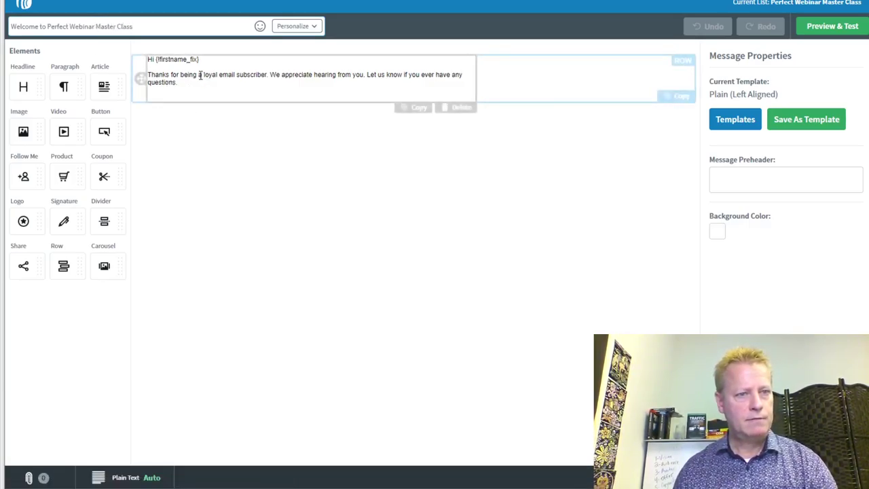
# Step: Replace the template's loyal-subscriber paragraph with "Thanks for asking about the Perfect Webinar Master Class"
pyautogui.moveTo(200, 75); pyautogui.dragTo(230, 107)
pyautogui.press('BackSpace')
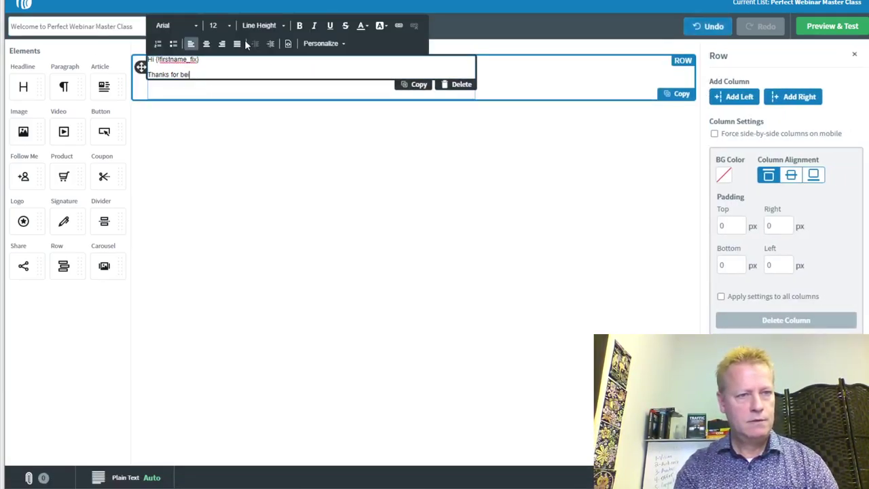
pyautogui.press('BackSpace')
pyautogui.press('BackSpace')
pyautogui.press('BackSpace')
pyautogui.write('asking ')
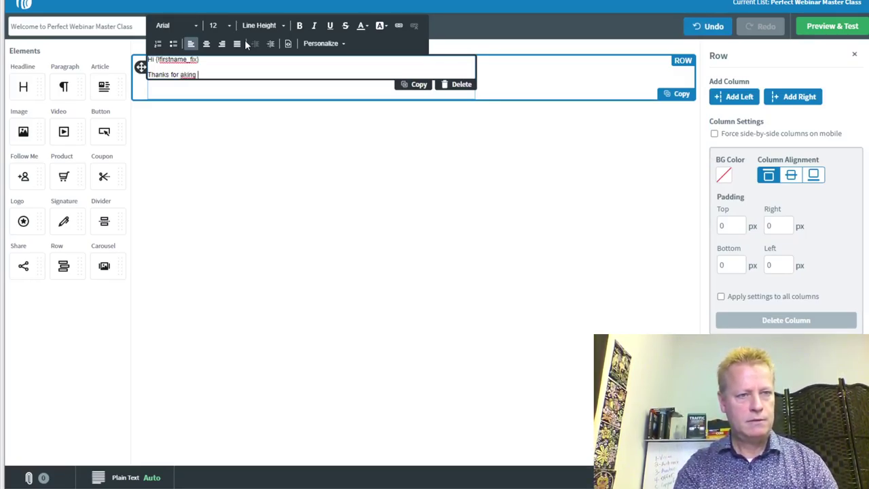
pyautogui.write('about the Perfect Webinar Master Class')
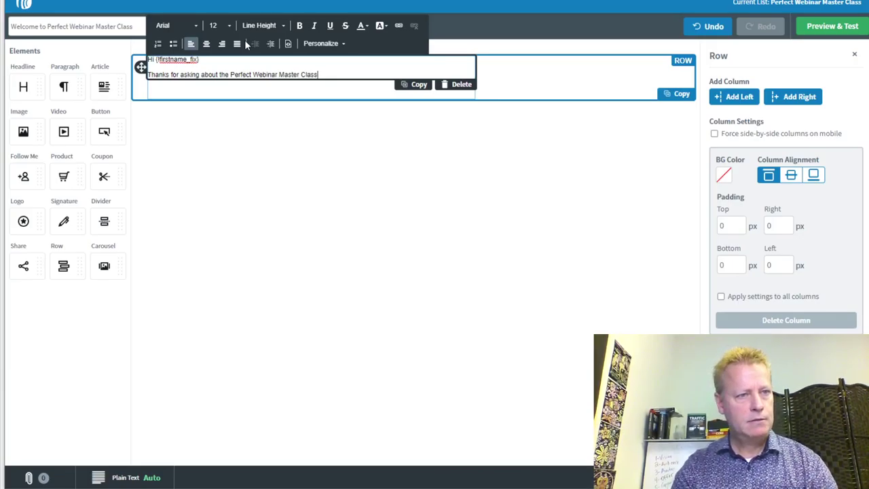
# Step: Add the lines "You are IN!" and "First step is to go watch the pre intro video at:" below the thank-you line
pyautogui.press('Return')
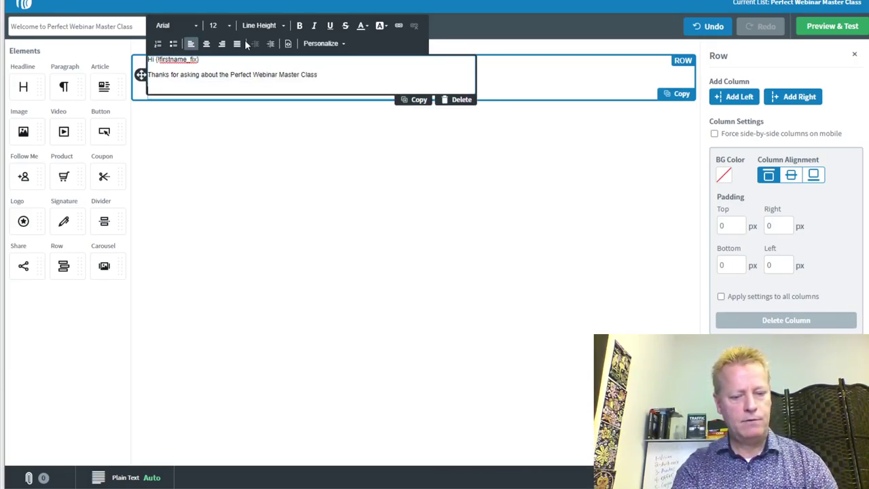
pyautogui.write('You are IN!')
pyautogui.press('Return')
pyautogui.write('First step is to go watch the')
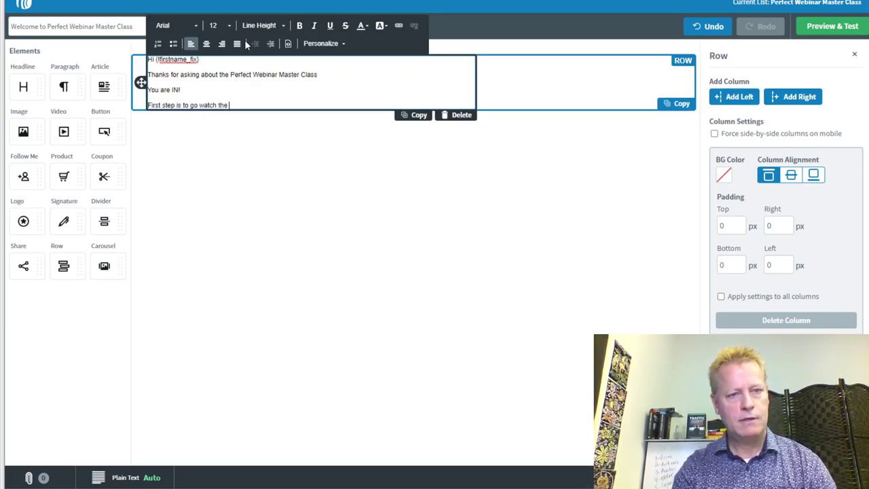
pyautogui.write(' pre intro video ')
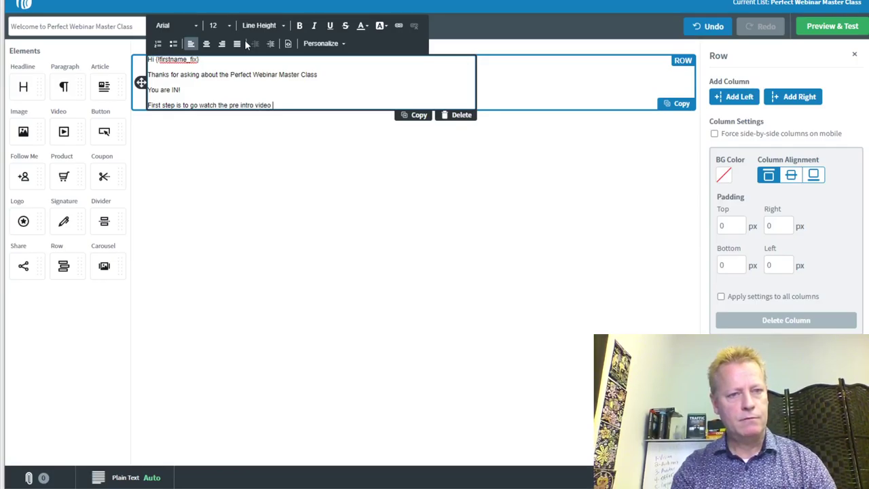
pyautogui.write('at:')
pyautogui.press('Return')
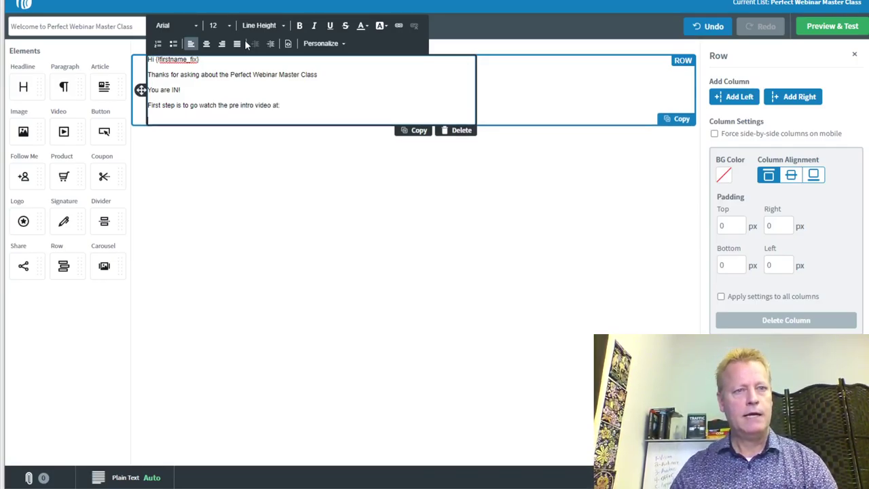
# Step: Switch to the Become Perfect Webinar Master course page and get the link of Lesson #1: Pre-Introduction
pyautogui.hotkey('alt', 'Tab')
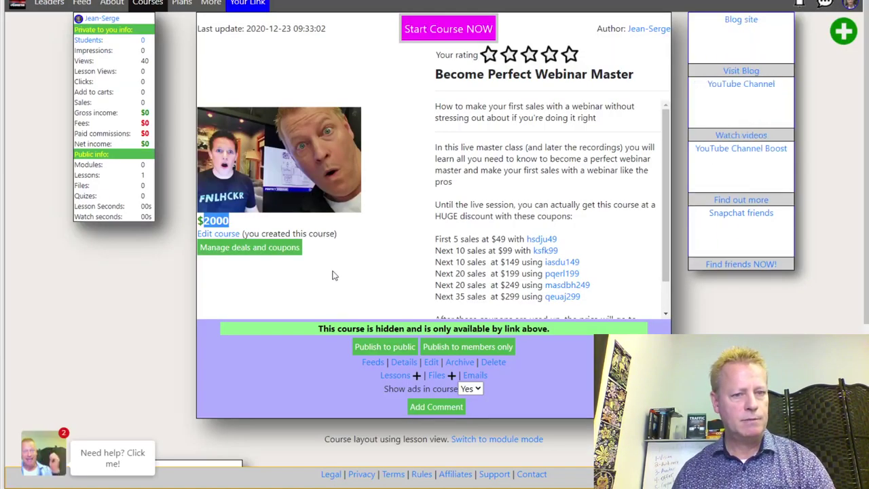
pyautogui.scroll(-5, 332, 274)
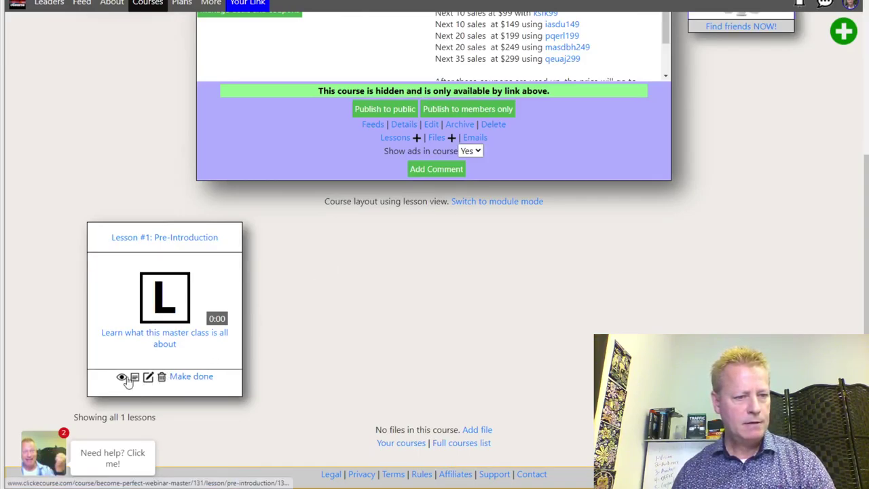
pyautogui.click(169, 307)
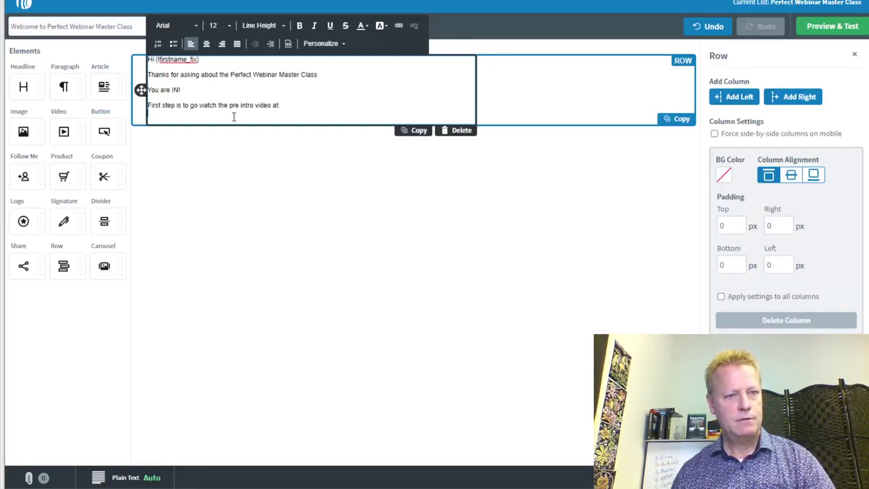
pyautogui.write('https://www.clickecourse.com/course/become-perfect-webinar-master/131/lesson/pre-introduction/1346/play&play')
pyautogui.moveTo(239, 120); pyautogui.dragTo(142, 119)
pyautogui.press('BackSpace')
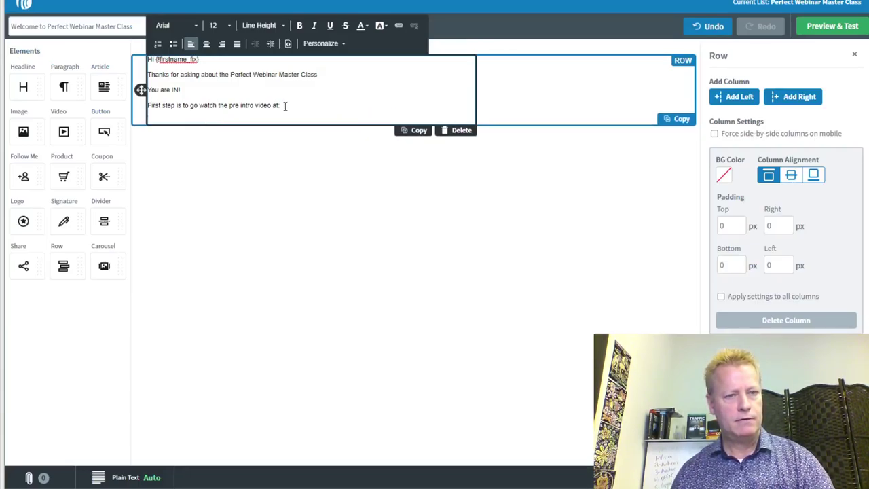
pyautogui.moveTo(229, 105); pyautogui.dragTo(273, 105)
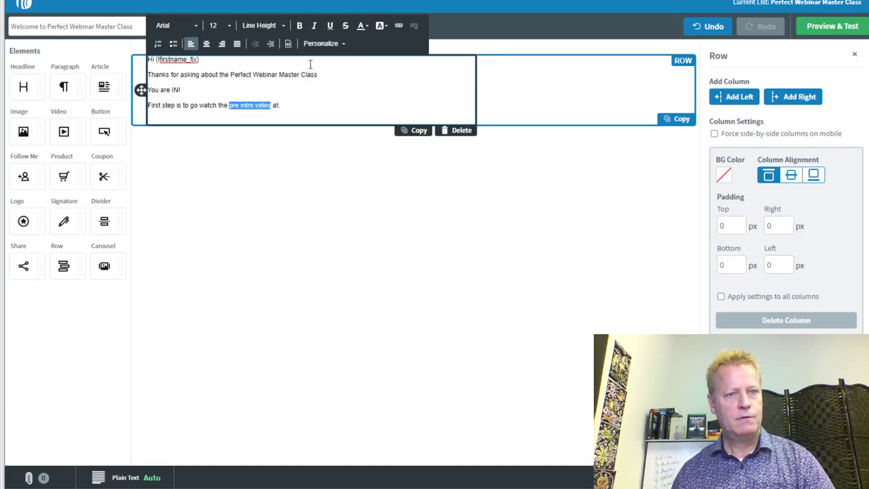
pyautogui.click(398, 27)
pyautogui.hotkey('ctrl', 'v')
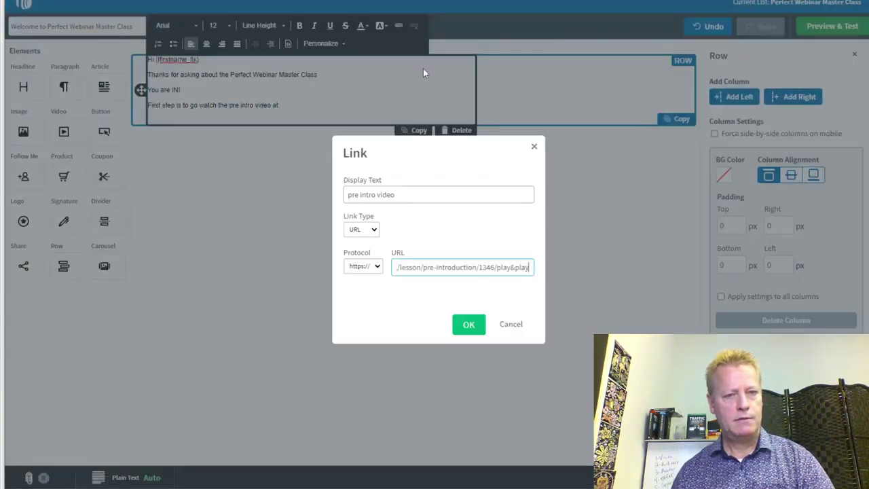
pyautogui.click(466, 320)
# Step: Replace "at:" after the linked words with "here" as part of the link text
pyautogui.click(290, 105)
pyautogui.press('BackSpace')
pyautogui.press('BackSpace')
pyautogui.press('BackSpace')
pyautogui.press('BackSpace')
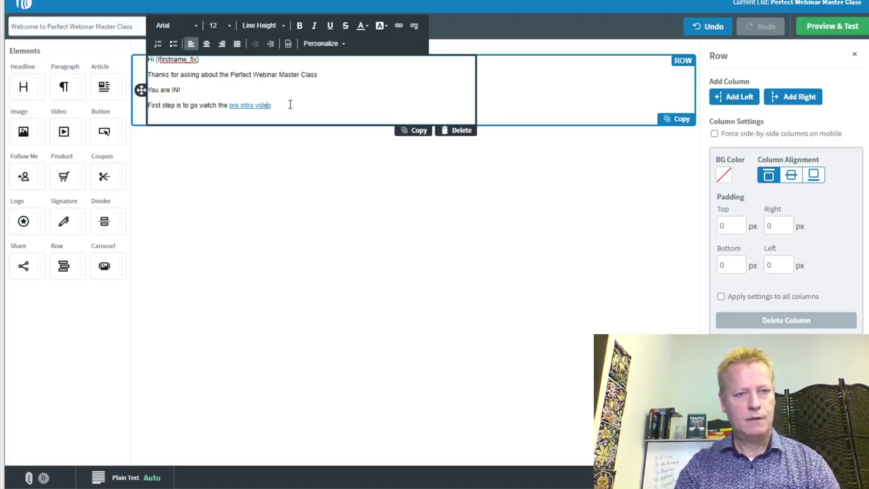
pyautogui.write('here')
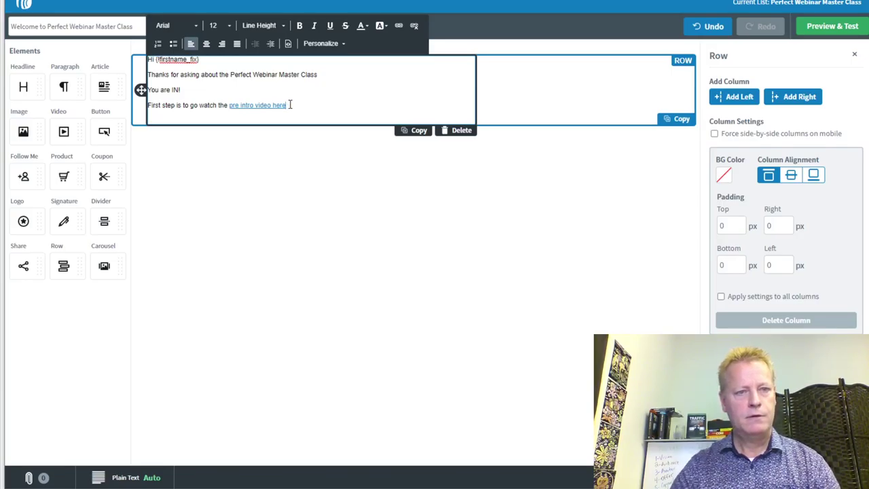
# Step: Make "go watch the pre intro video here" bold at font size 18 and return to the Welcome campaign
pyautogui.moveTo(297, 107); pyautogui.dragTo(191, 106)
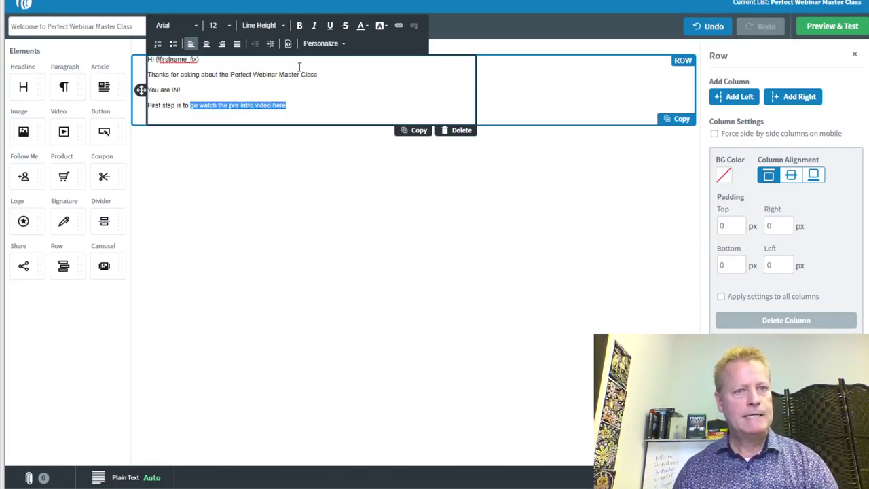
pyautogui.click(300, 26)
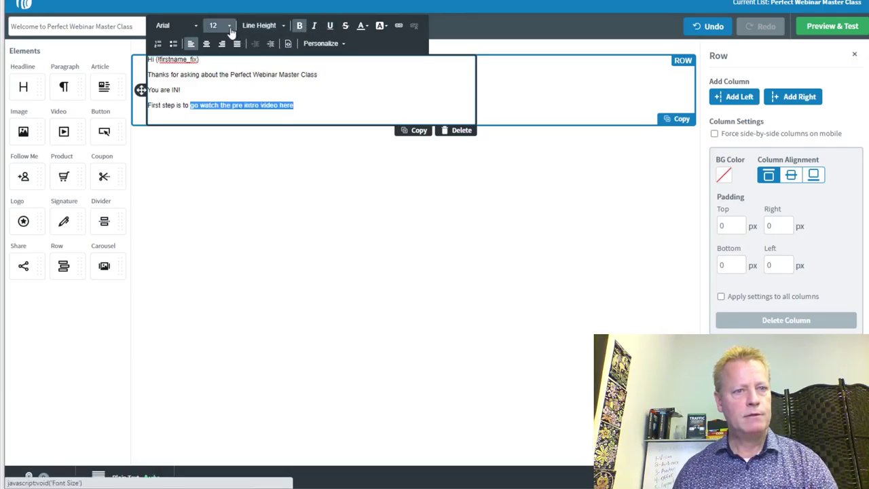
pyautogui.click(230, 30)
pyautogui.scroll(-2, 223, 112)
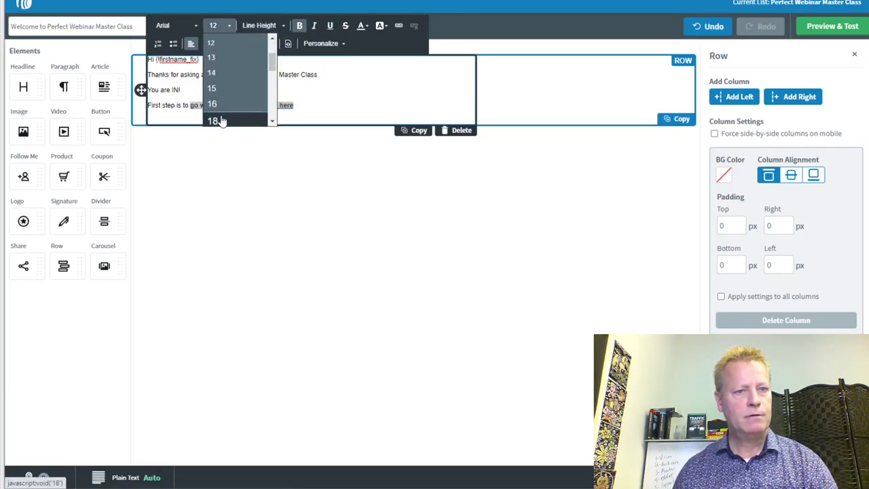
pyautogui.click(215, 120)
pyautogui.click(343, 123)
pyautogui.click(346, 115)
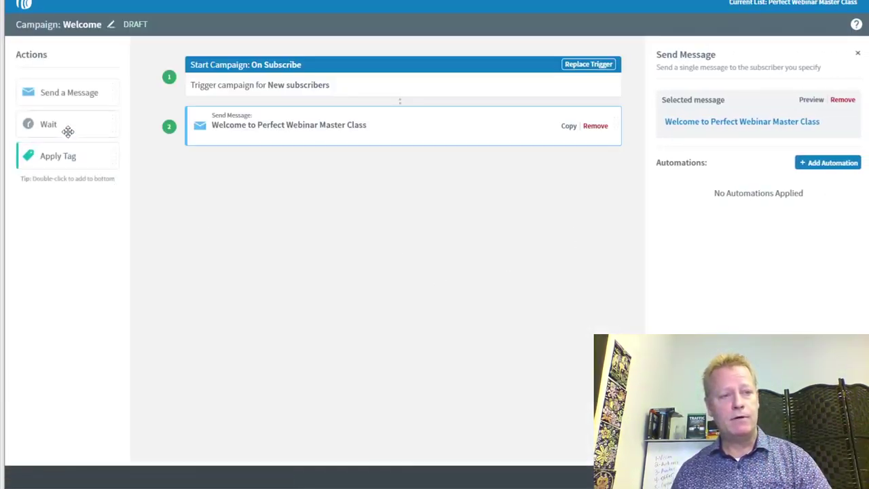
# Step: Add a 1-day Wait after the welcome message, followed by an Apply Tag action that adds the tag "seinfeld", and save the campaign
pyautogui.moveTo(62, 123); pyautogui.dragTo(306, 205)
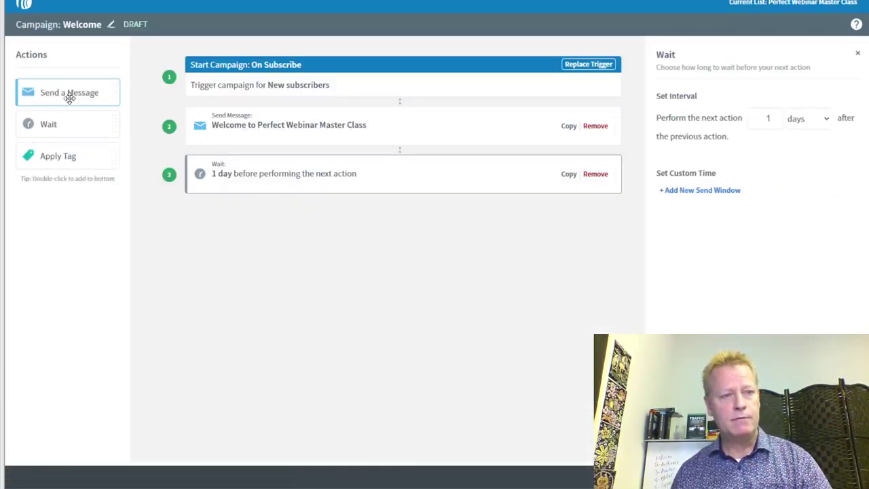
pyautogui.moveTo(66, 155); pyautogui.dragTo(287, 237)
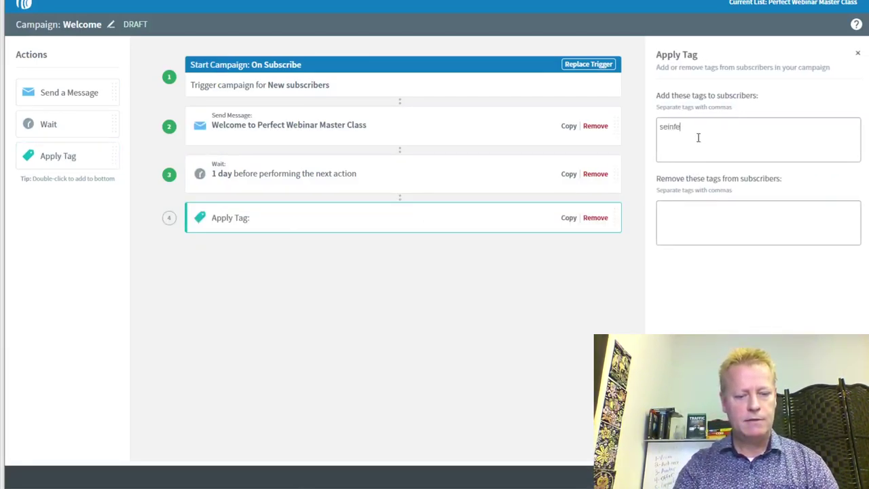
pyautogui.press('BackSpace')
pyautogui.press('BackSpace')
pyautogui.click(739, 216)
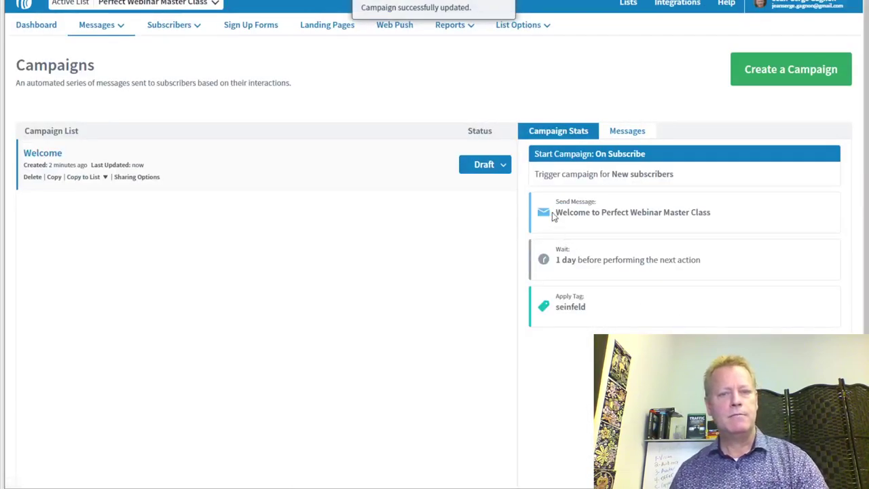
# Step: Activate the Welcome campaign
pyautogui.click(493, 170)
pyautogui.click(475, 189)
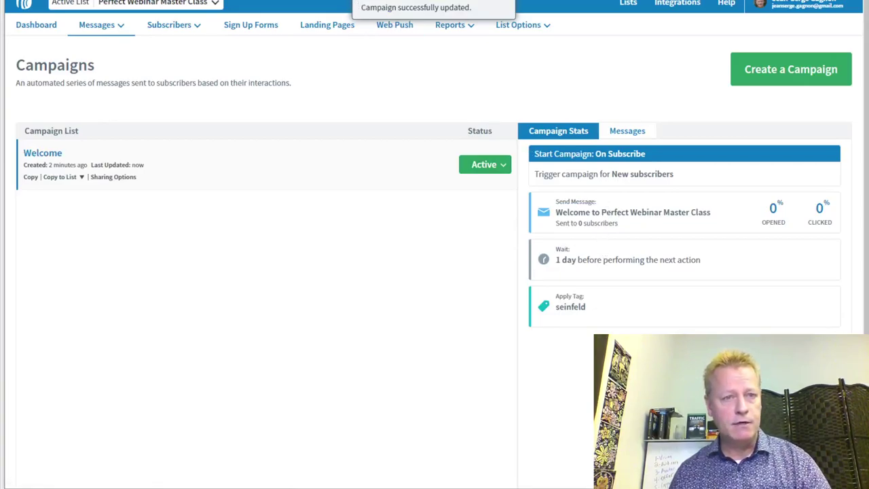
# Step: Switch to the preparation notes and review the item about setting up the email list with its first email
pyautogui.hotkey('alt', 'Tab')
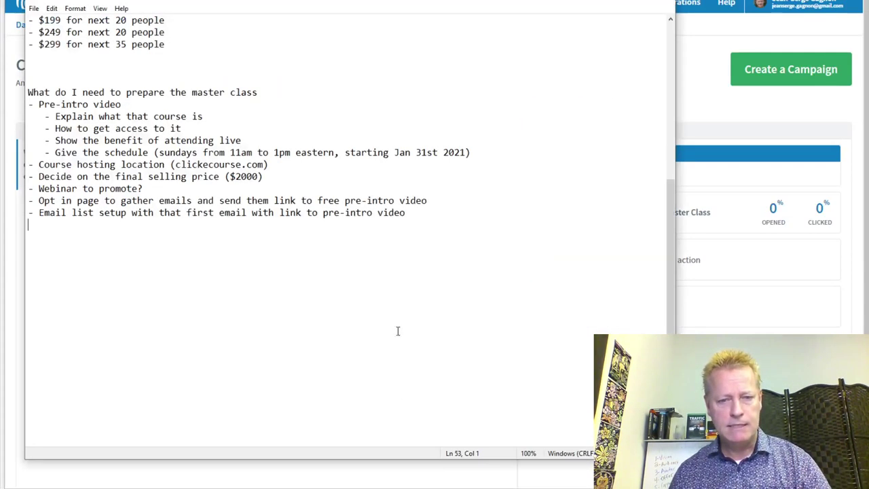
pyautogui.moveTo(82, 212); pyautogui.dragTo(248, 216)
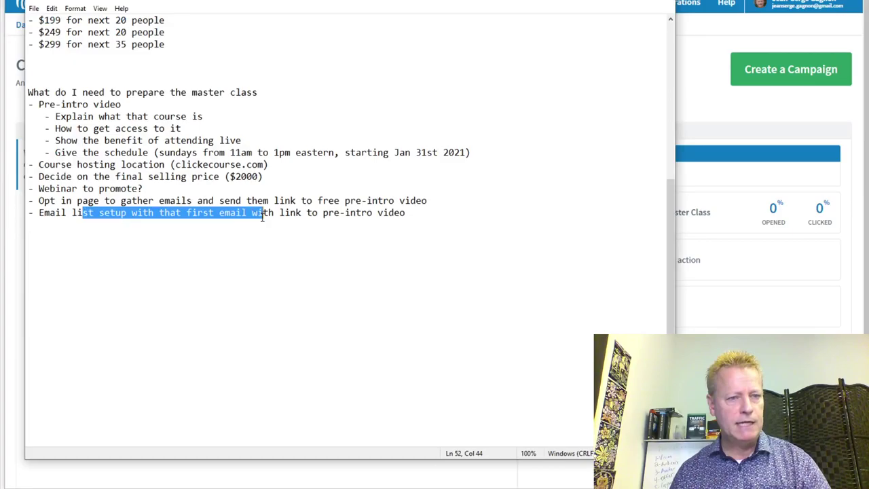
pyautogui.click(253, 214)
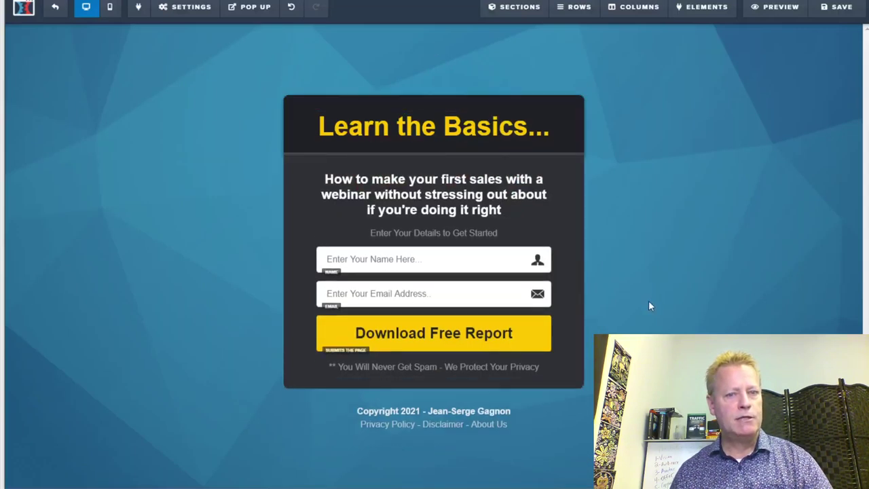
# Step: On the ClickFunnels opt-in page, insert line breaks in the subheadline before "make your first sales" and before "stressing out"
pyautogui.click(440, 133)
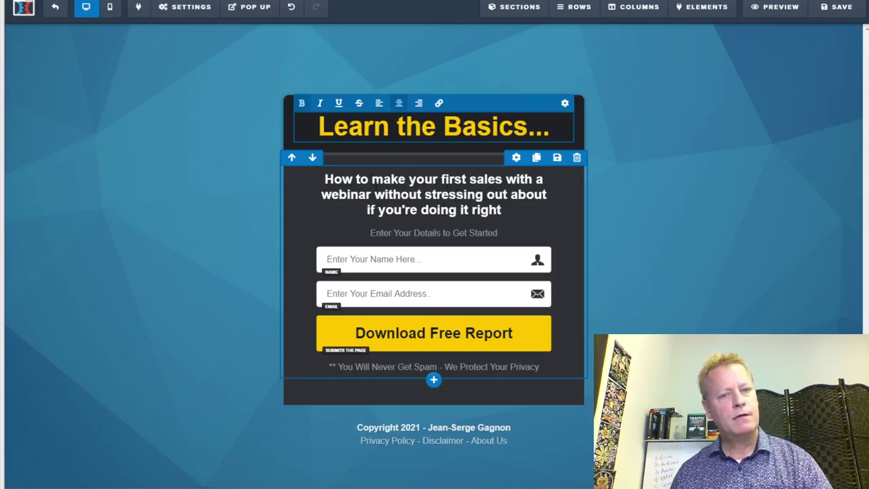
pyautogui.moveTo(373, 180); pyautogui.dragTo(371, 196)
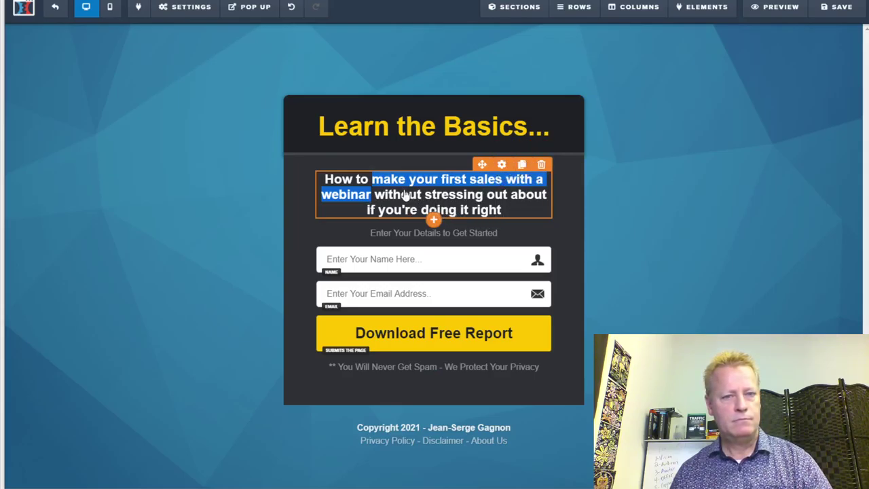
pyautogui.moveTo(395, 188)
pyautogui.moveTo(357, 176)
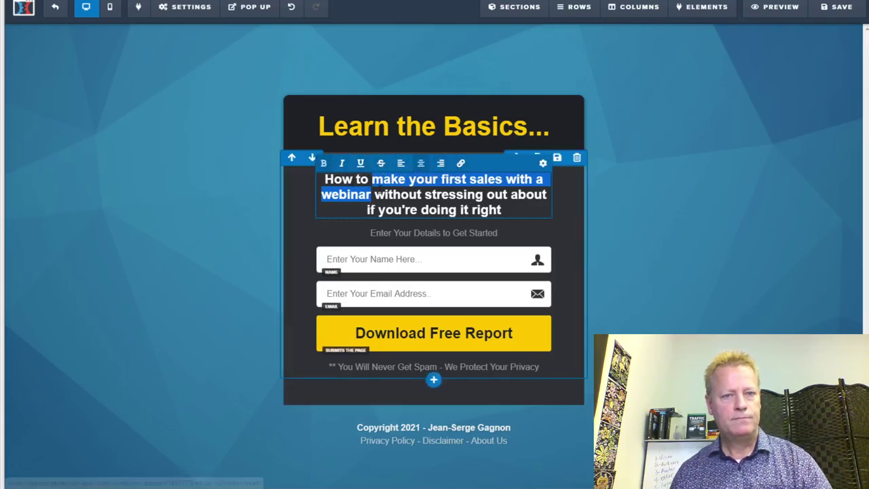
pyautogui.click(373, 181)
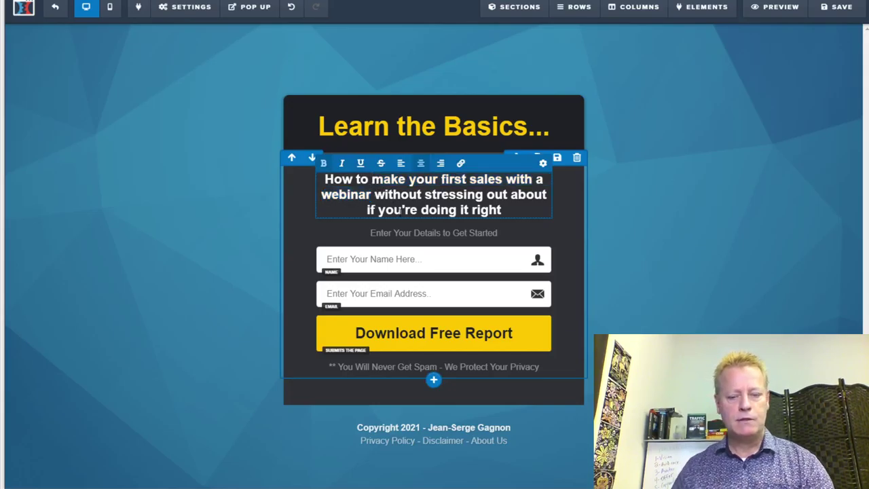
pyautogui.press('BackSpace')
pyautogui.press('Return')
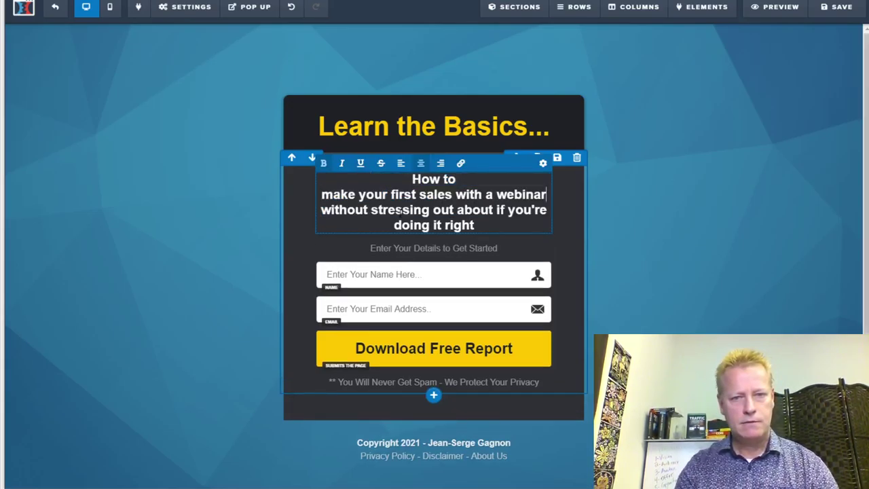
pyautogui.hotkey('ctrl', 'Right')
pyautogui.press('Return')
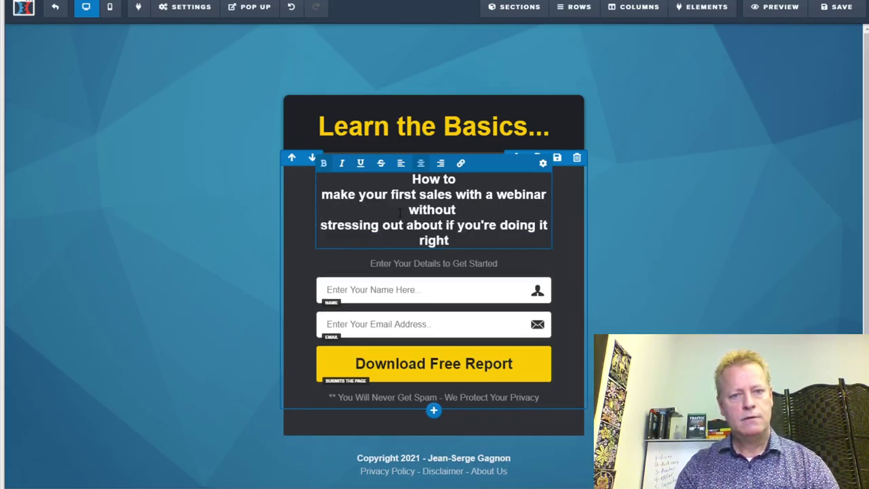
# Step: Remove the bold from "without" and "stressing out about if you're doing it right" in the subheadline
pyautogui.hotkey('ctrl', 'shift', 'End')
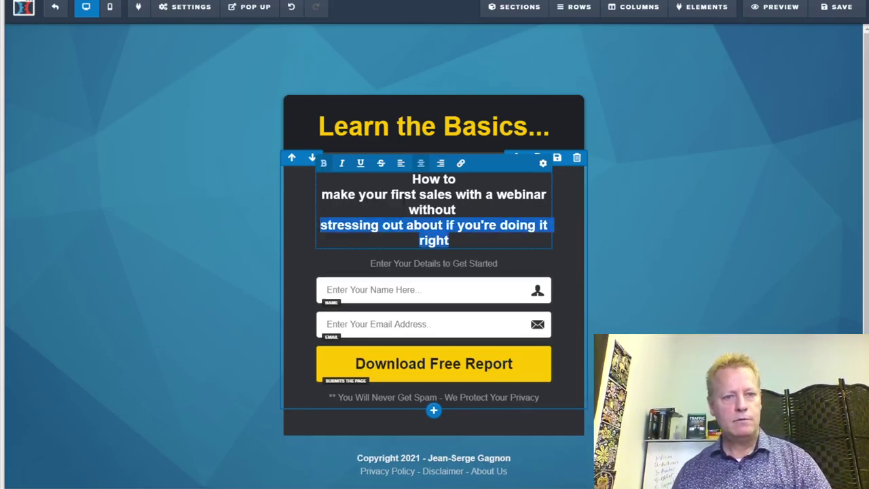
pyautogui.click(324, 164)
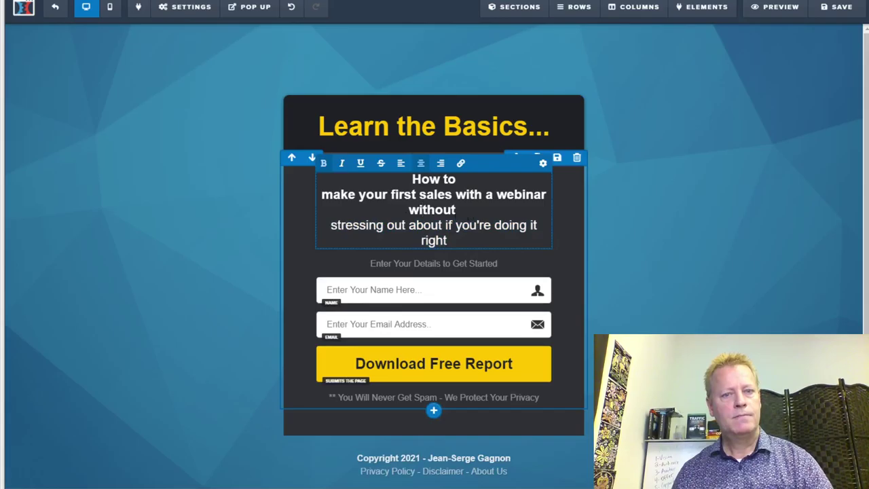
pyautogui.doubleClick(435, 209)
pyautogui.click(324, 163)
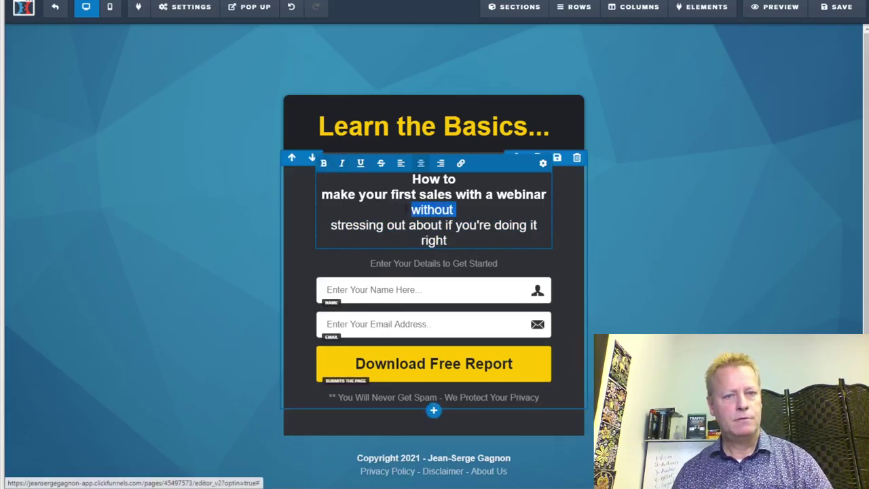
# Step: Remove the bold from "How to" in the subheadline and capitalize "Make" at the start of the second line
pyautogui.click(428, 194)
pyautogui.moveTo(413, 179); pyautogui.dragTo(460, 178)
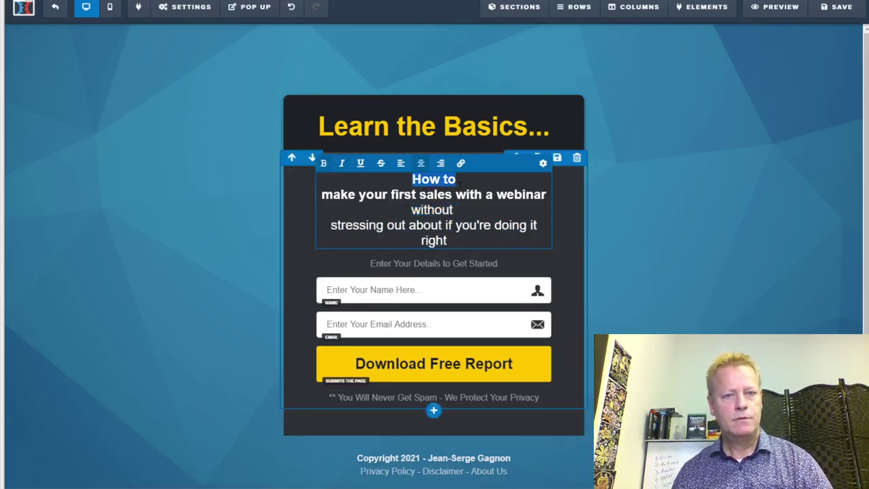
pyautogui.click(323, 164)
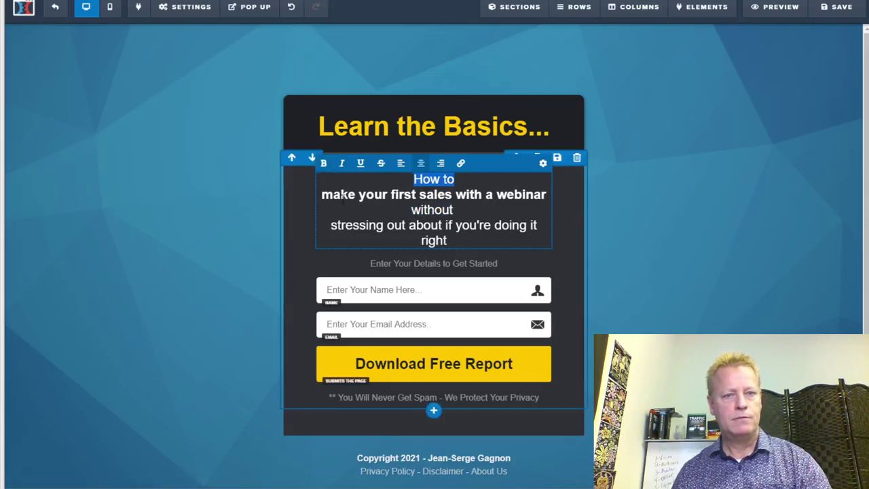
pyautogui.click(332, 193)
pyautogui.press('BackSpace')
pyautogui.write('M')
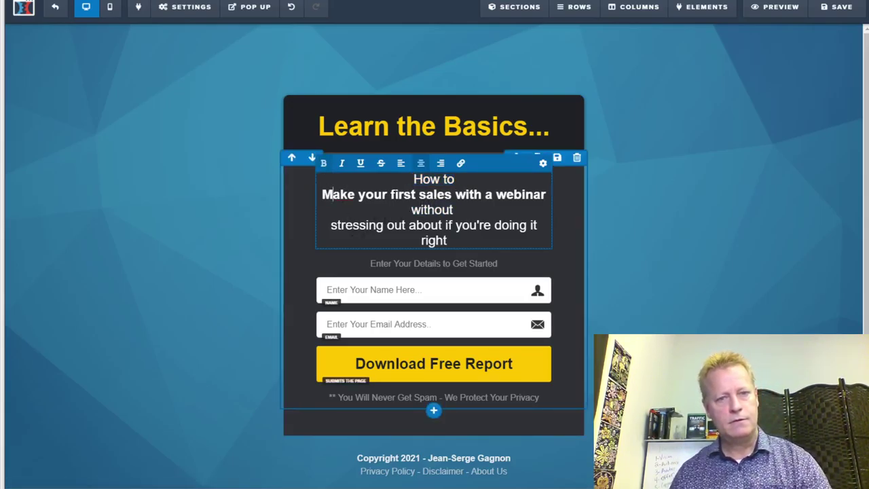
# Step: Underline "first sales" in the subheadline
pyautogui.moveTo(392, 193); pyautogui.dragTo(452, 195)
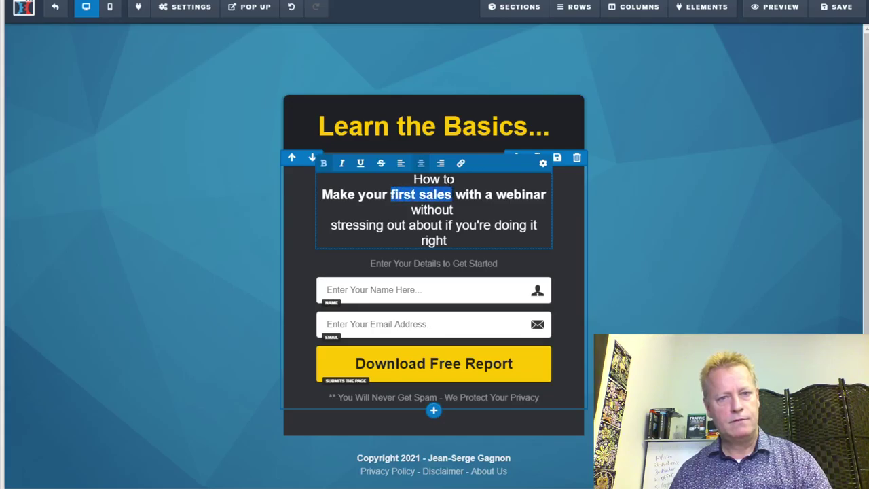
pyautogui.click(360, 164)
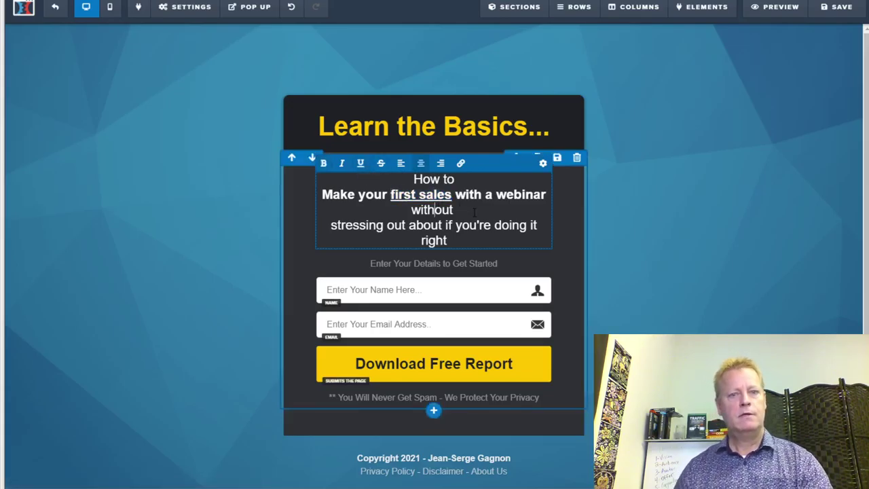
pyautogui.click(649, 241)
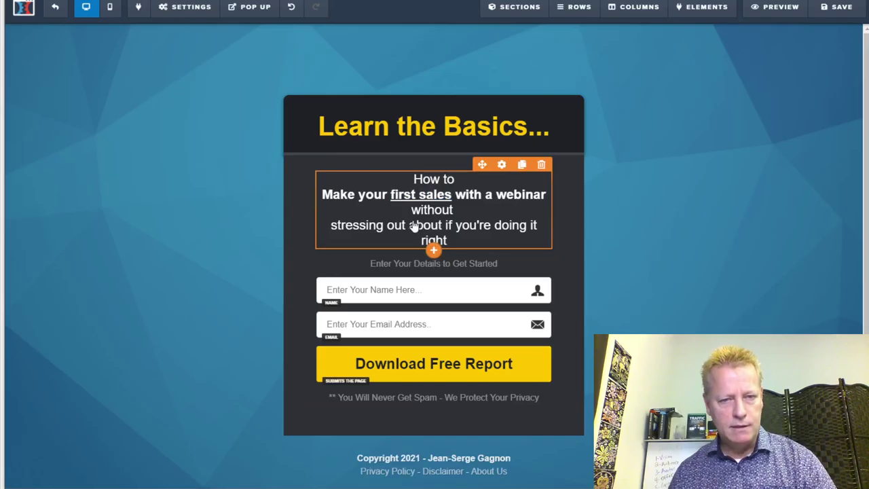
pyautogui.click(436, 241)
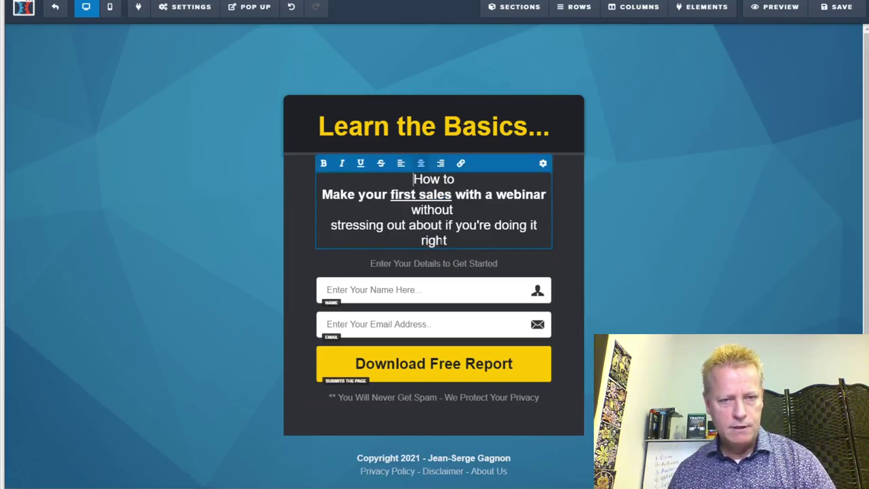
pyautogui.moveTo(447, 240); pyautogui.dragTo(331, 224)
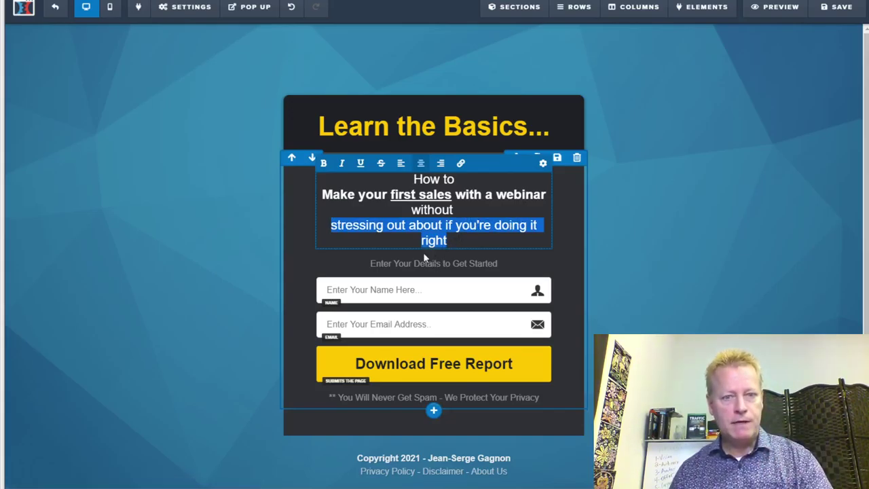
pyautogui.click(606, 252)
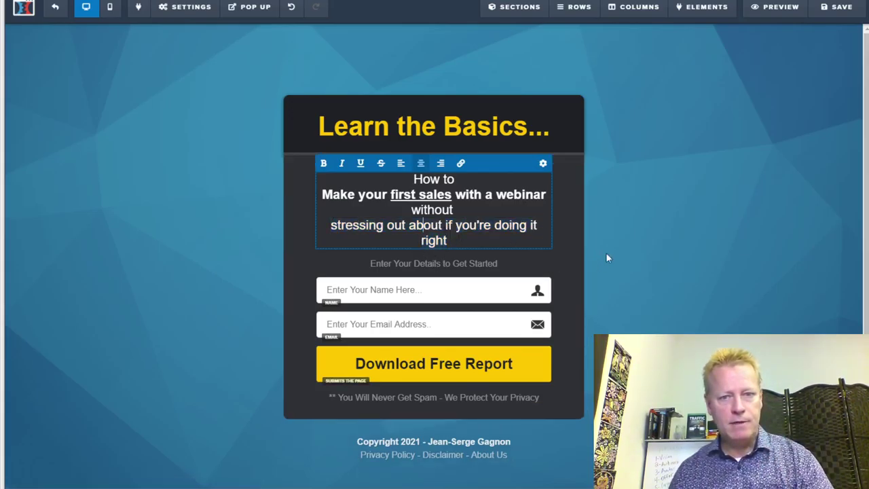
# Step: Add a paragraph element below the subheadline, and cut "stressing out about if you're doing it right" from the subheadline
pyautogui.click(433, 252)
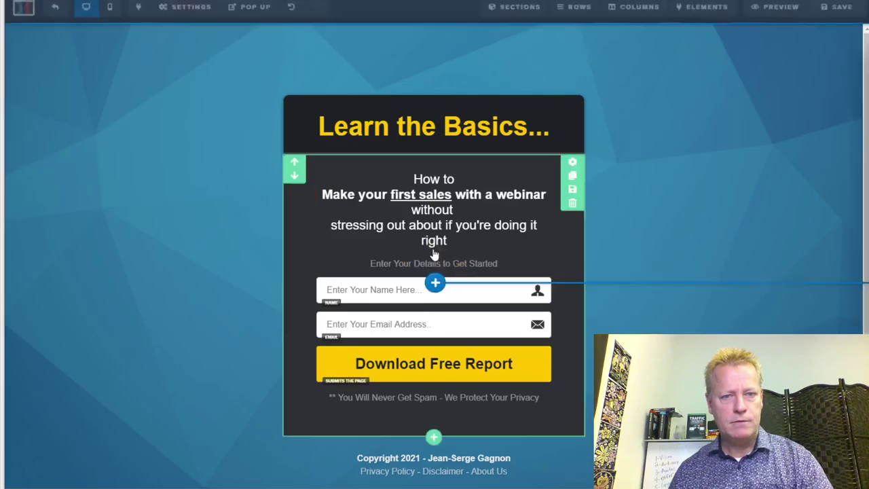
pyautogui.moveTo(667, 163)
pyautogui.mouseDown()
pyautogui.moveTo(450, 286)
pyautogui.moveTo(438, 282)
pyautogui.mouseUp()
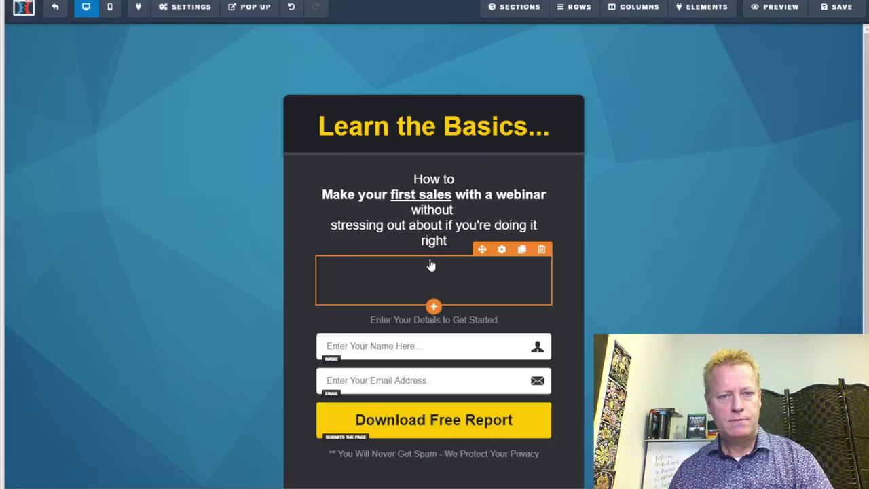
pyautogui.click(436, 241)
pyautogui.moveTo(454, 241); pyautogui.dragTo(325, 224)
pyautogui.hotkey('ctrl', 'c')
pyautogui.press('BackSpace')
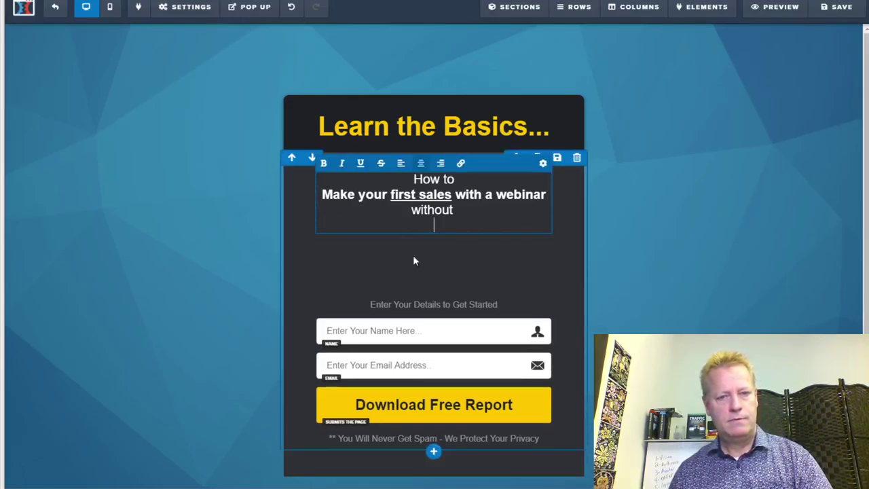
# Step: Replace the new paragraph's placeholder text with the cut line "stressing out about if you're doing it right"
pyautogui.click(427, 259)
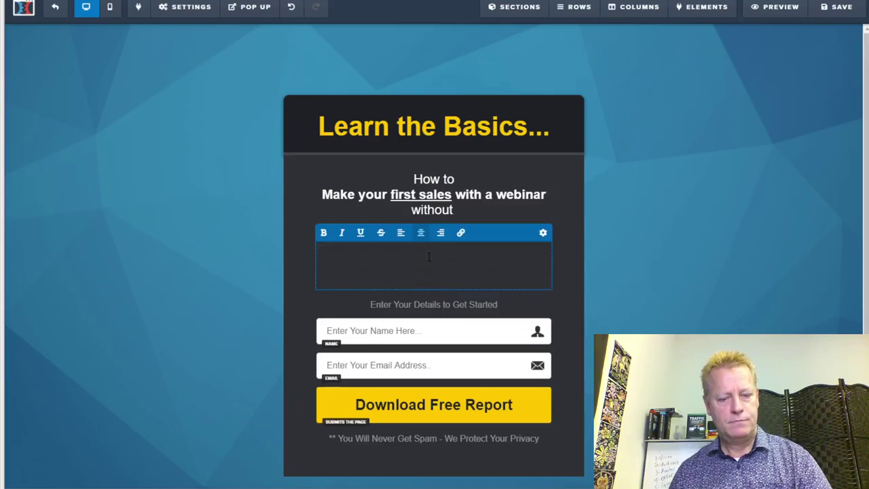
pyautogui.hotkey('ctrl', 'a')
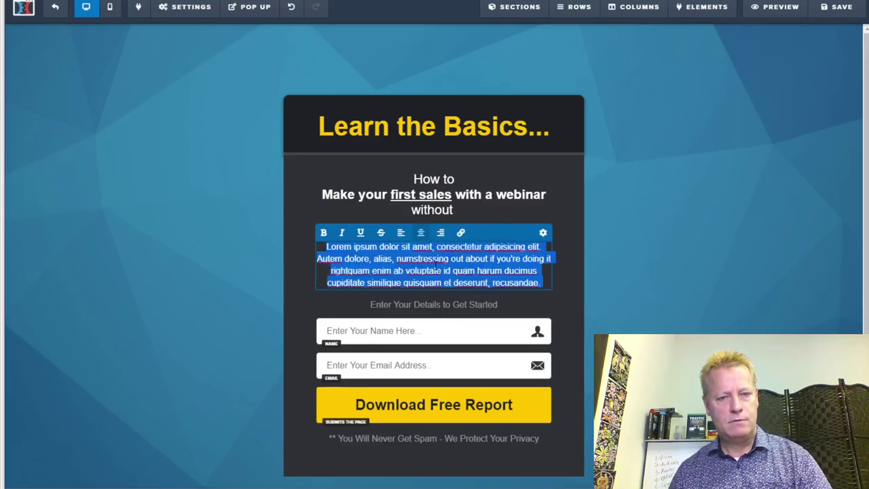
pyautogui.press('BackSpace')
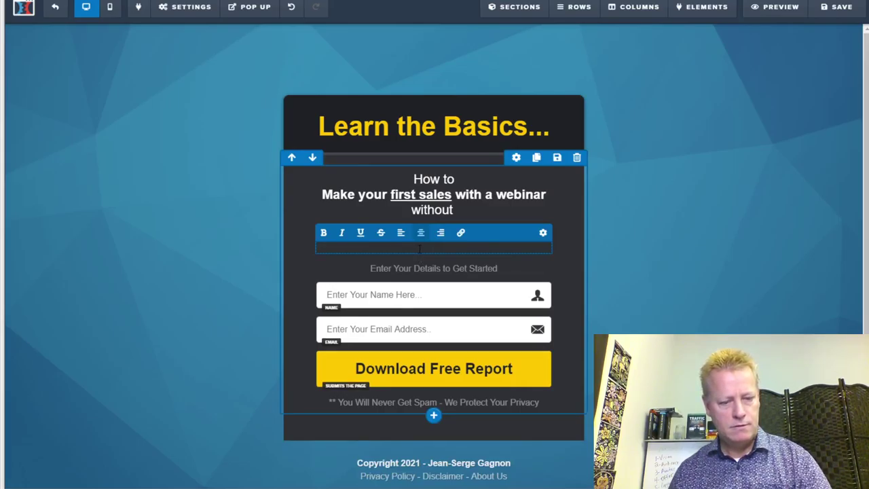
pyautogui.hotkey('ctrl', 'v')
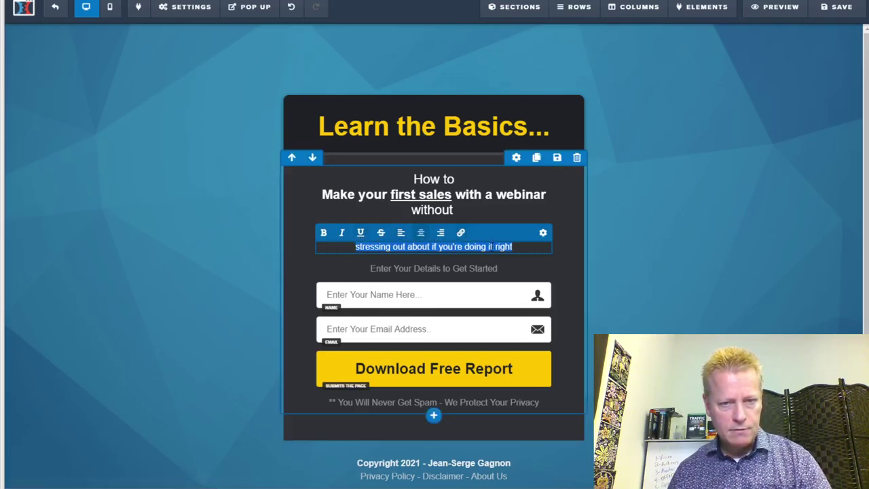
# Step: Set the new paragraph's text color to white
pyautogui.click(543, 232)
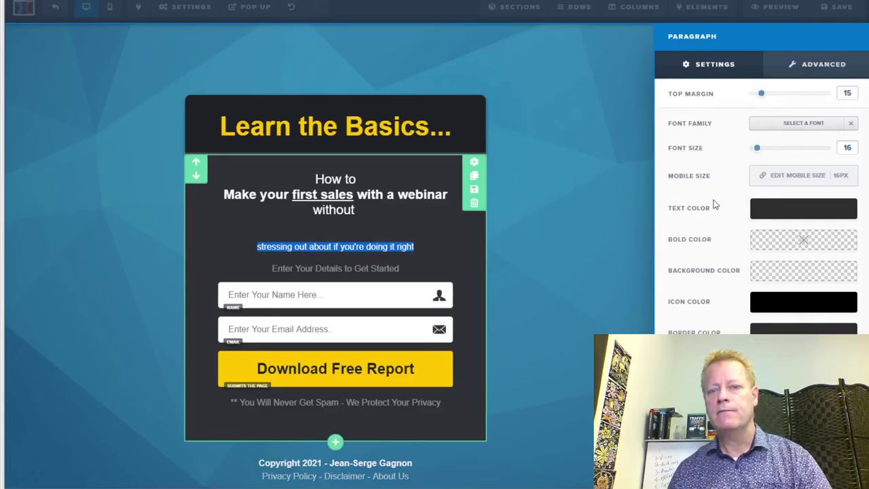
pyautogui.click(796, 213)
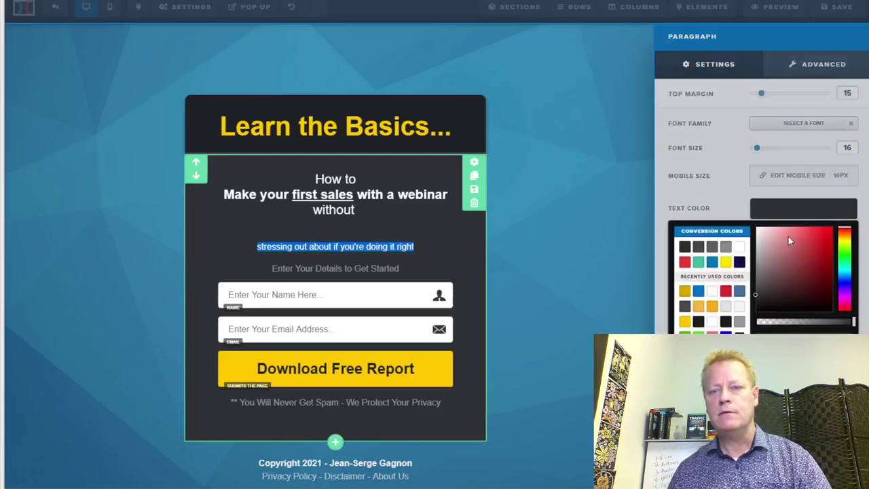
pyautogui.click(739, 247)
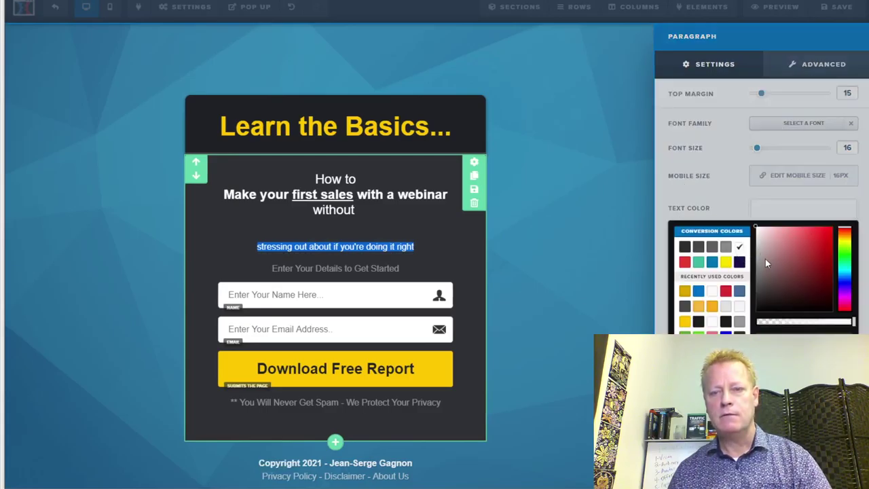
pyautogui.click(575, 314)
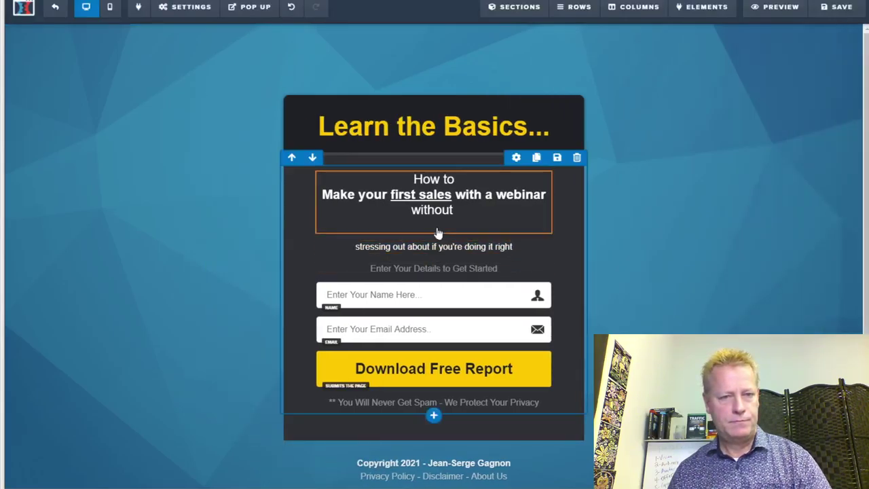
# Step: Remove the empty last line of the subheadline and cut the word "without" from it
pyautogui.click(438, 231)
pyautogui.press('BackSpace')
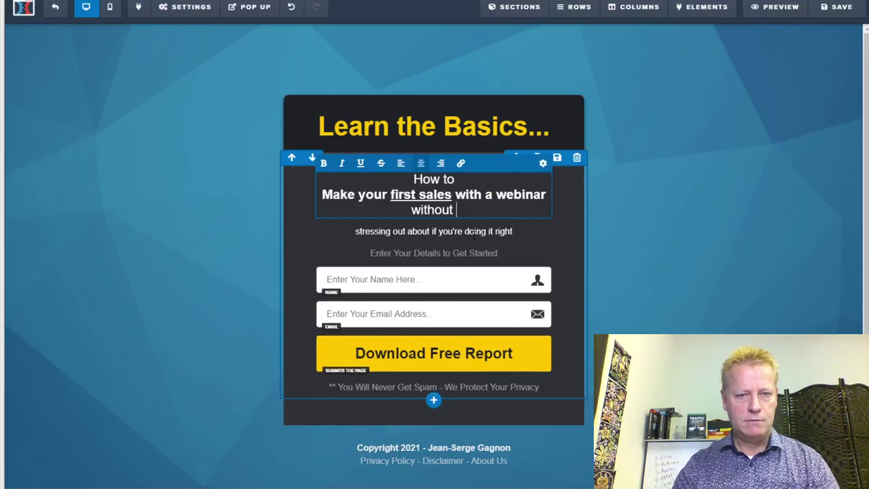
pyautogui.doubleClick(432, 211)
pyautogui.hotkey('ctrl', 'c')
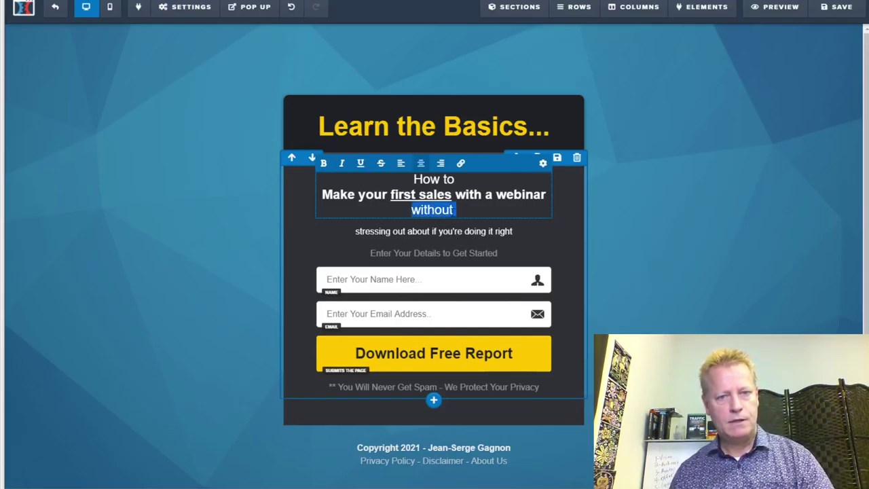
pyautogui.press('BackSpace')
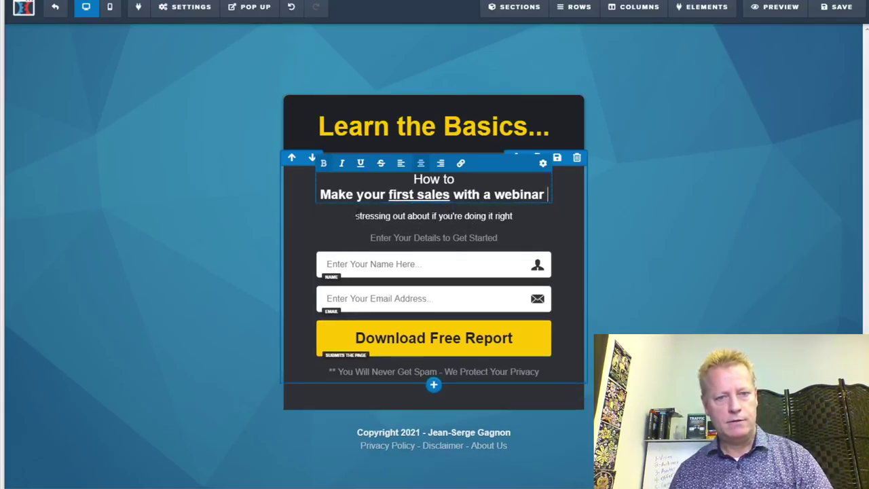
# Step: Paste "without" on its own line above "stressing out about if you're doing it right" in the paragraph
pyautogui.click(391, 246)
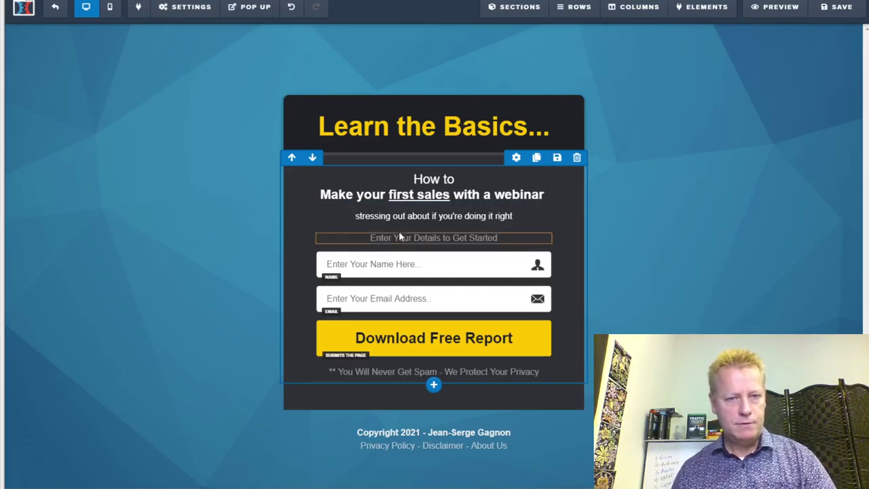
pyautogui.click(406, 223)
pyautogui.press('Return')
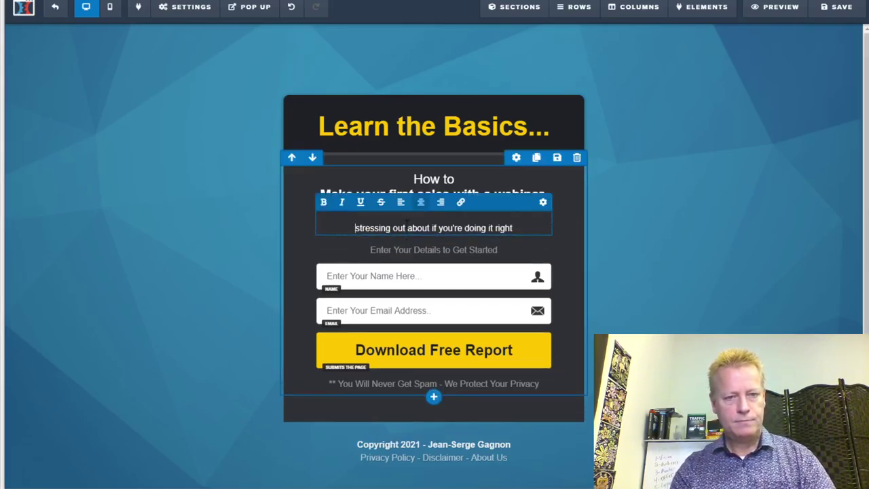
pyautogui.press('Up')
pyautogui.hotkey('ctrl', 'v')
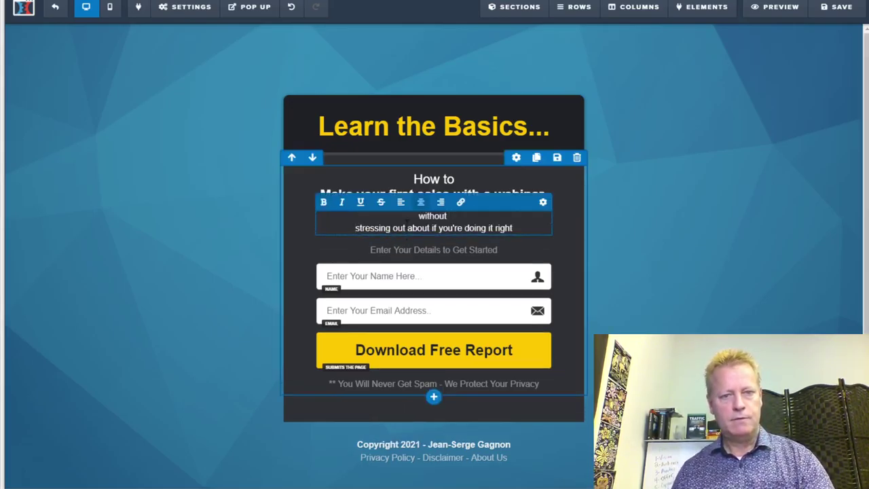
pyautogui.click(594, 255)
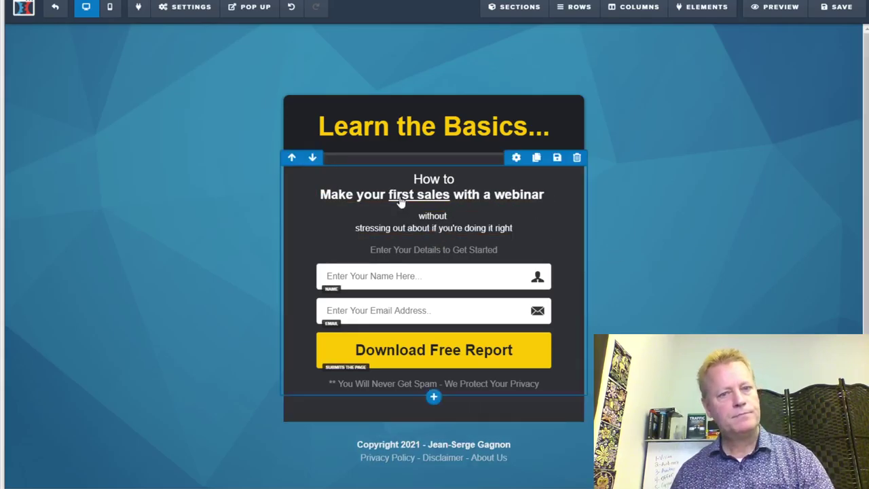
# Step: Replace the headline "Learn the Basics..." with "Join Master Class"
pyautogui.click(433, 129)
pyautogui.moveTo(318, 126); pyautogui.dragTo(550, 133)
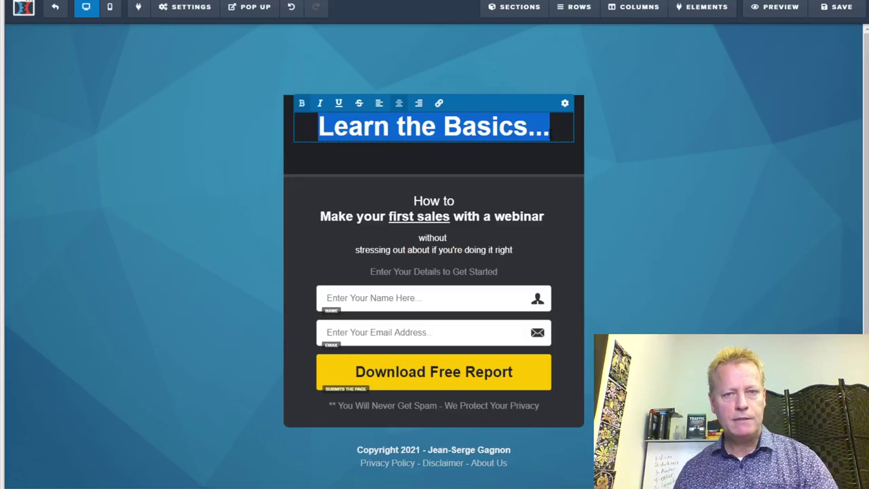
pyautogui.write('Master Class')
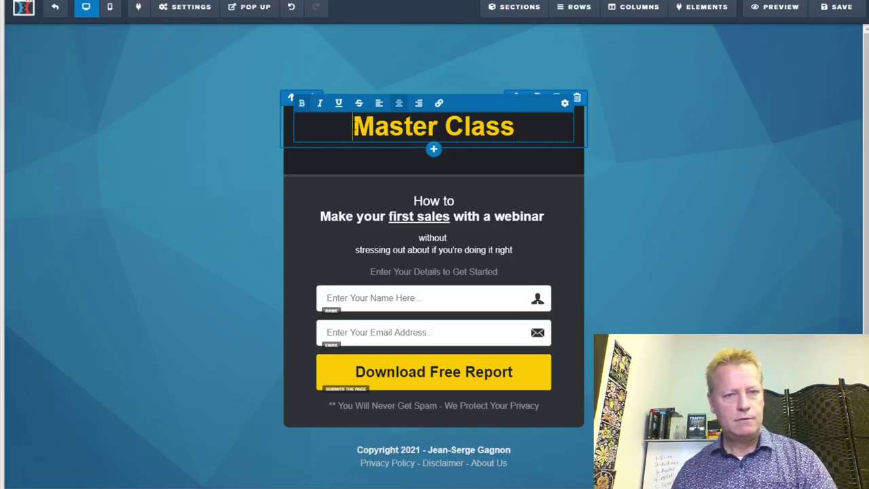
pyautogui.write('Join')
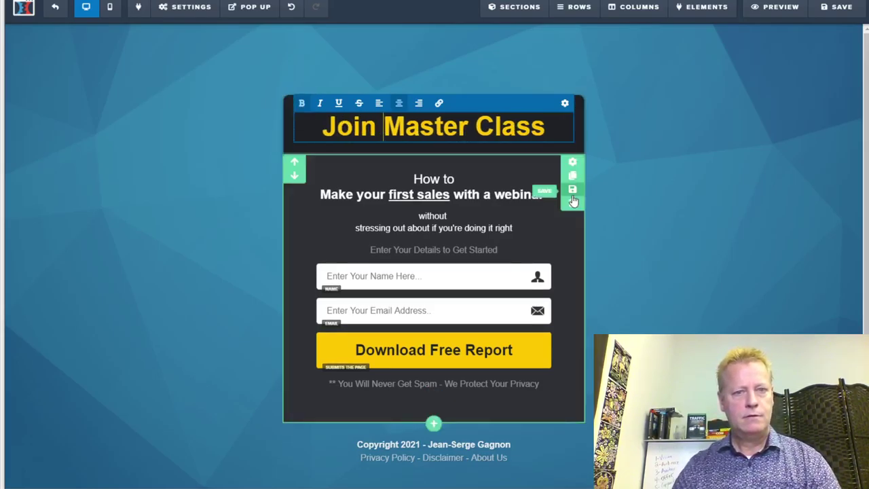
pyautogui.click(708, 263)
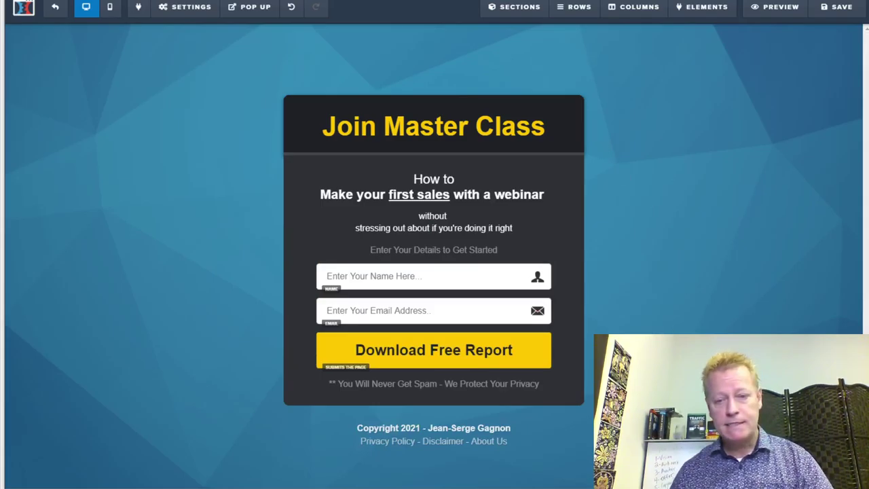
# Step: Switch to the preparation notes and review the items about the pre-intro video and the course hosting location
pyautogui.hotkey('alt', 'Tab')
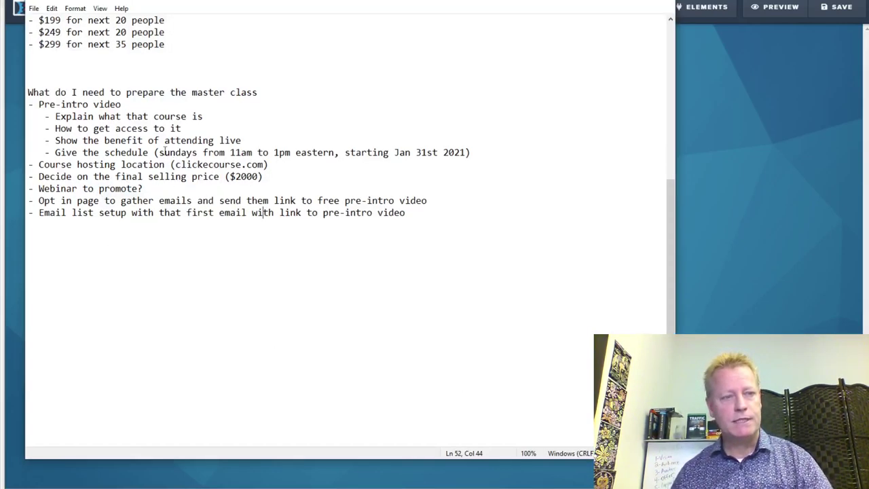
pyautogui.moveTo(35, 104); pyautogui.dragTo(128, 106)
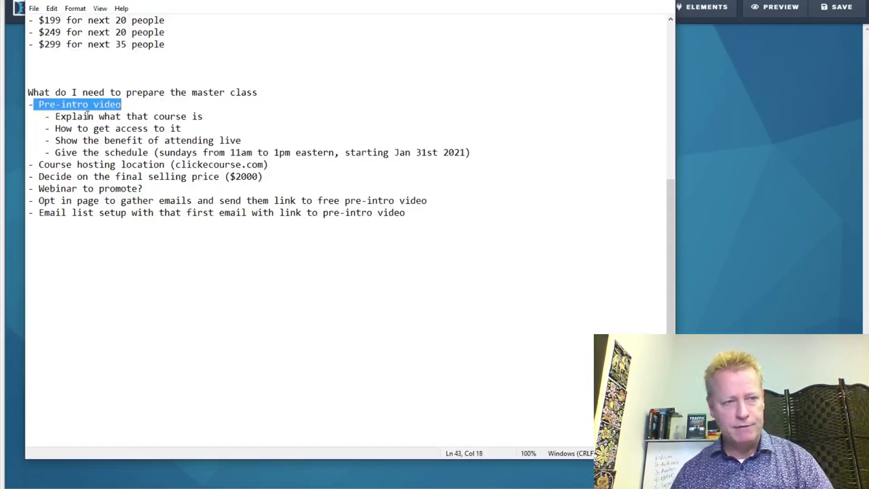
pyautogui.moveTo(55, 116); pyautogui.dragTo(478, 165)
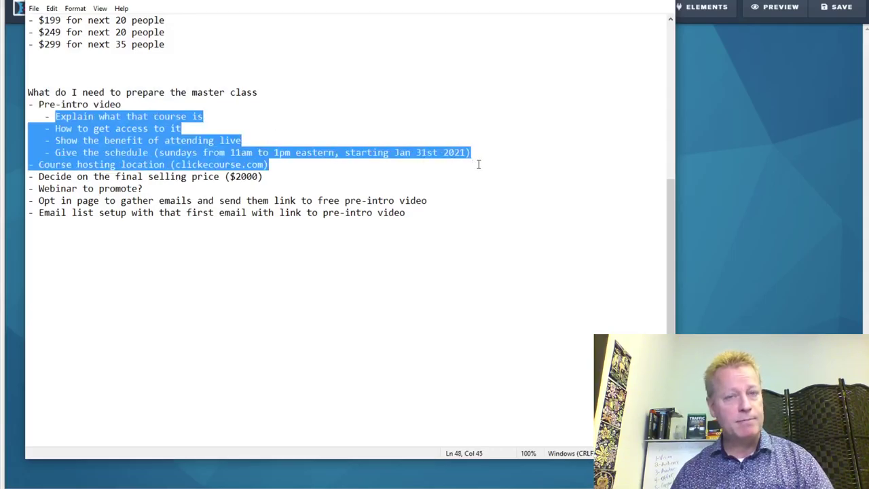
pyautogui.click(234, 166)
pyautogui.moveTo(33, 165); pyautogui.dragTo(271, 165)
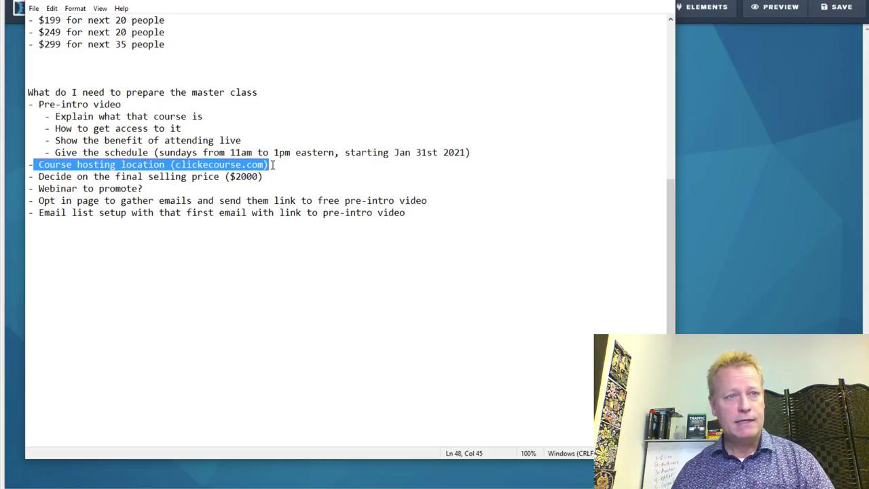